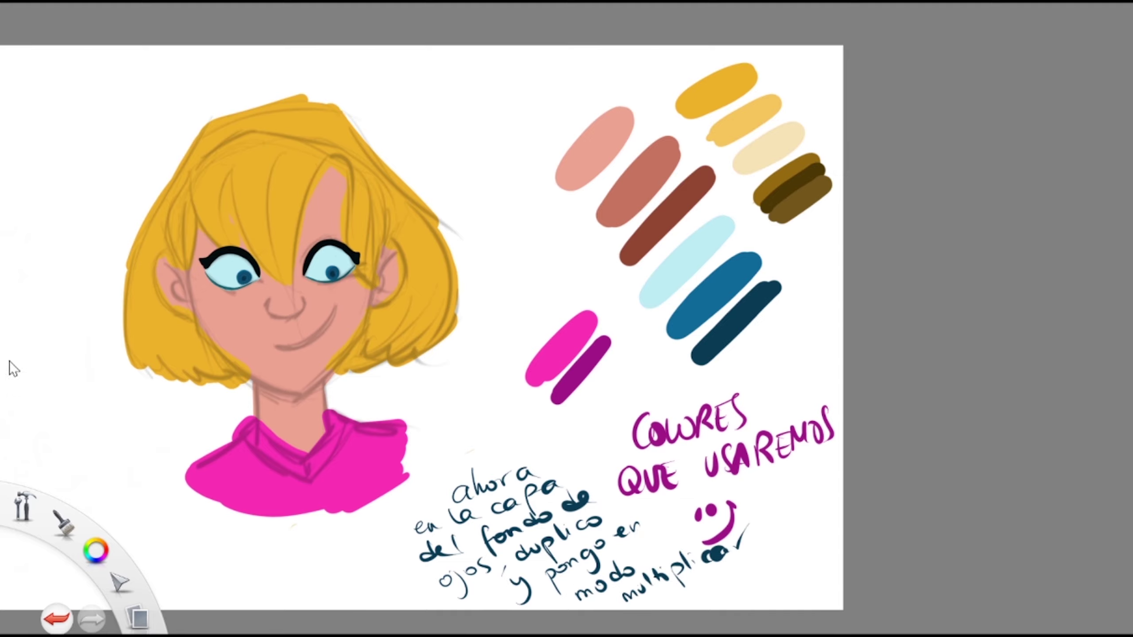
- Erase the handwritten note under the portrait and trim the duplicated eye shadow to the area beneath the upper eyelids
mouse_move(441, 490)
mouse_down()
mouse_move(529, 465)
mouse_move(719, 553)
mouse_up()
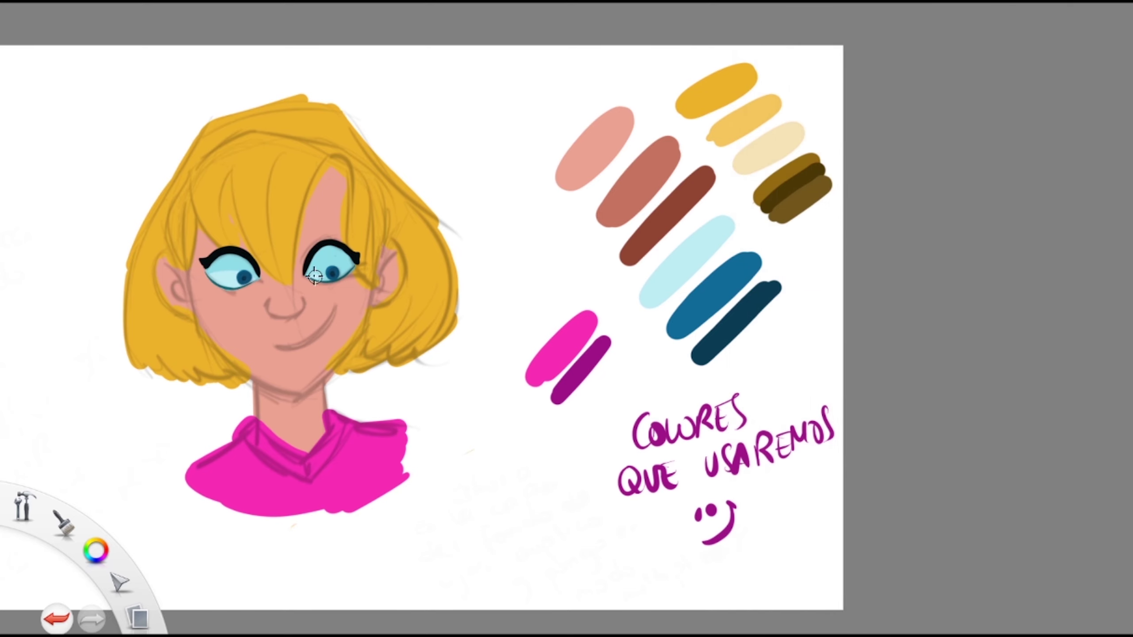
drag(315, 277, 305, 276)
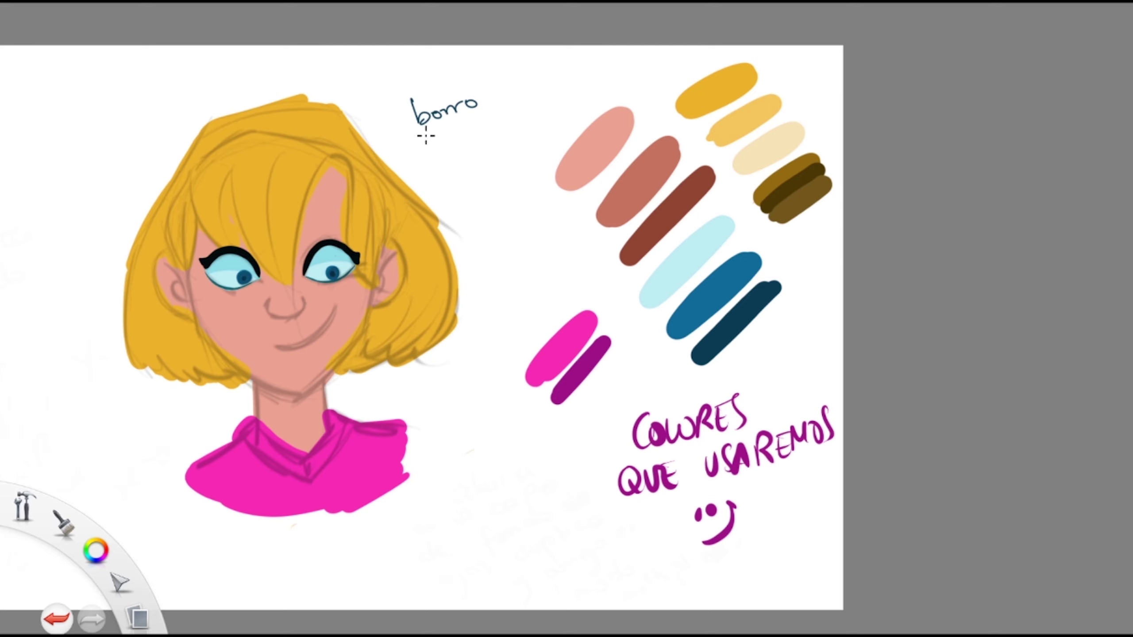
- Handwrite the note "borro lo q no es sombra, normalmente lo que quedaría justo debajo del párpado" beside the hair and erase it
drag(424, 127, 429, 144)
drag(440, 137, 439, 138)
drag(461, 130, 467, 152)
drag(515, 107, 523, 110)
drag(536, 94, 528, 109)
drag(445, 162, 442, 175)
drag(475, 140, 513, 147)
drag(524, 141, 517, 151)
drag(444, 196, 550, 154)
drag(554, 129, 559, 147)
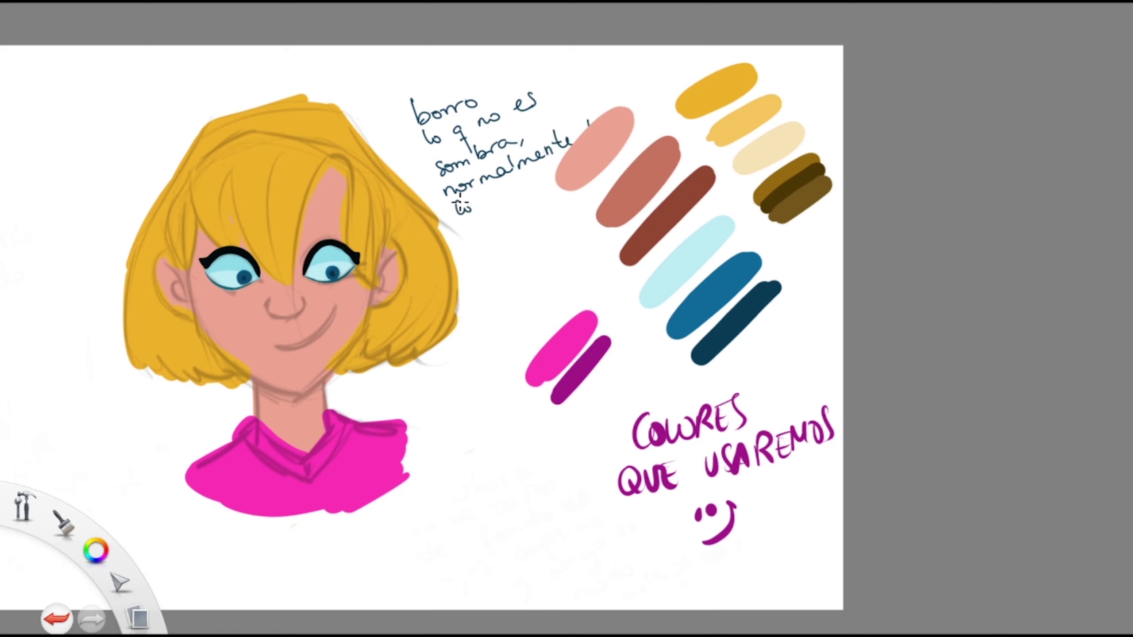
drag(460, 201, 519, 196)
mouse_move(468, 225)
mouse_down()
mouse_move(486, 252)
mouse_move(539, 215)
mouse_up()
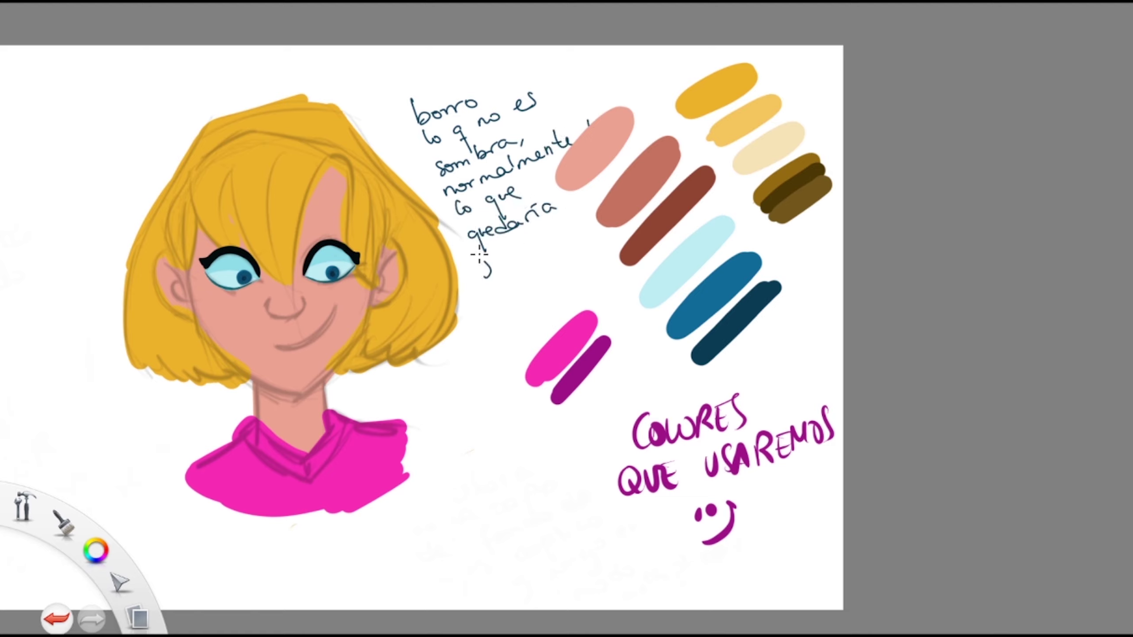
mouse_move(484, 257)
mouse_down()
mouse_move(541, 223)
mouse_move(591, 208)
mouse_up()
mouse_move(475, 308)
mouse_down()
mouse_move(520, 293)
mouse_move(571, 254)
mouse_up()
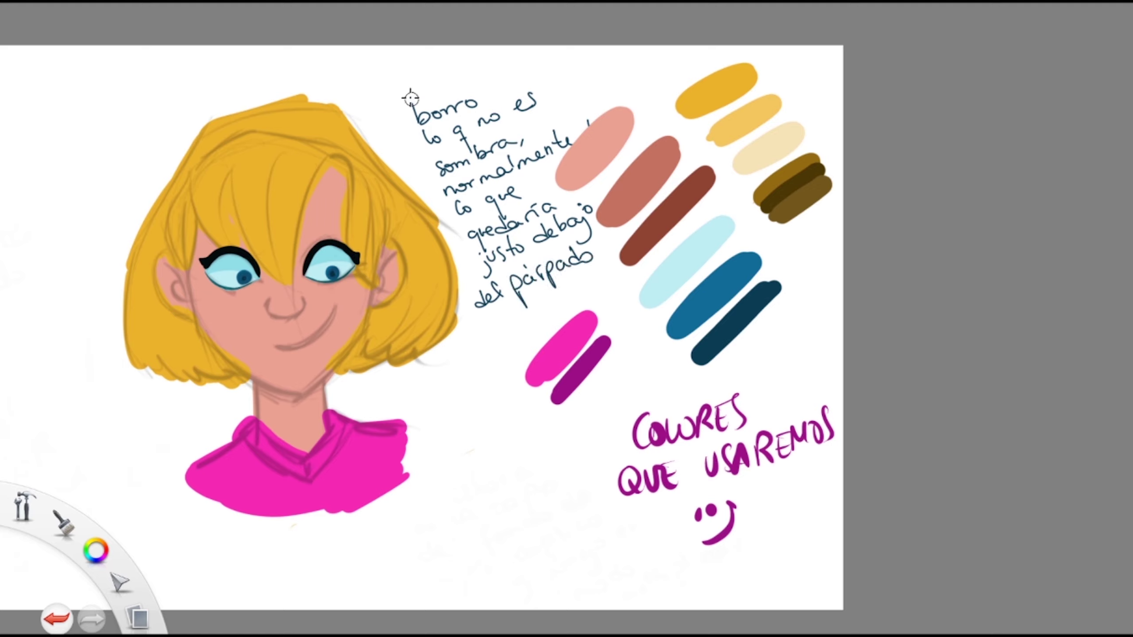
drag(412, 99, 415, 117)
drag(490, 147, 500, 141)
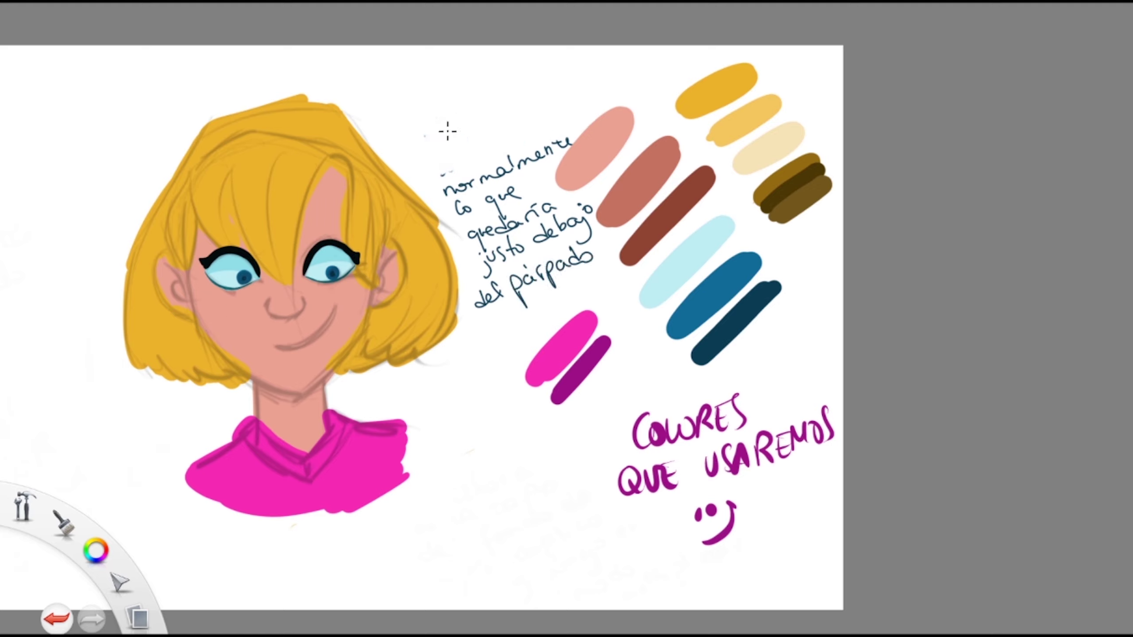
- Undo and redo the last change to the eye shading
scroll(192, 339, up, 5)
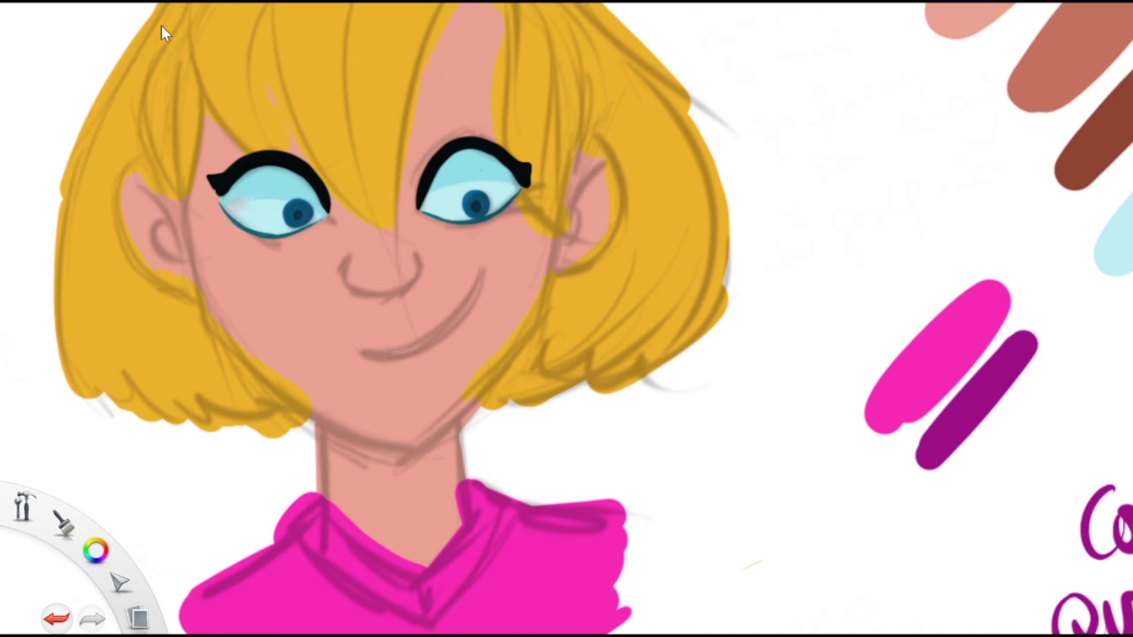
key(ctrl+z)
key(ctrl+y)
scroll(567, 319, down, 3)
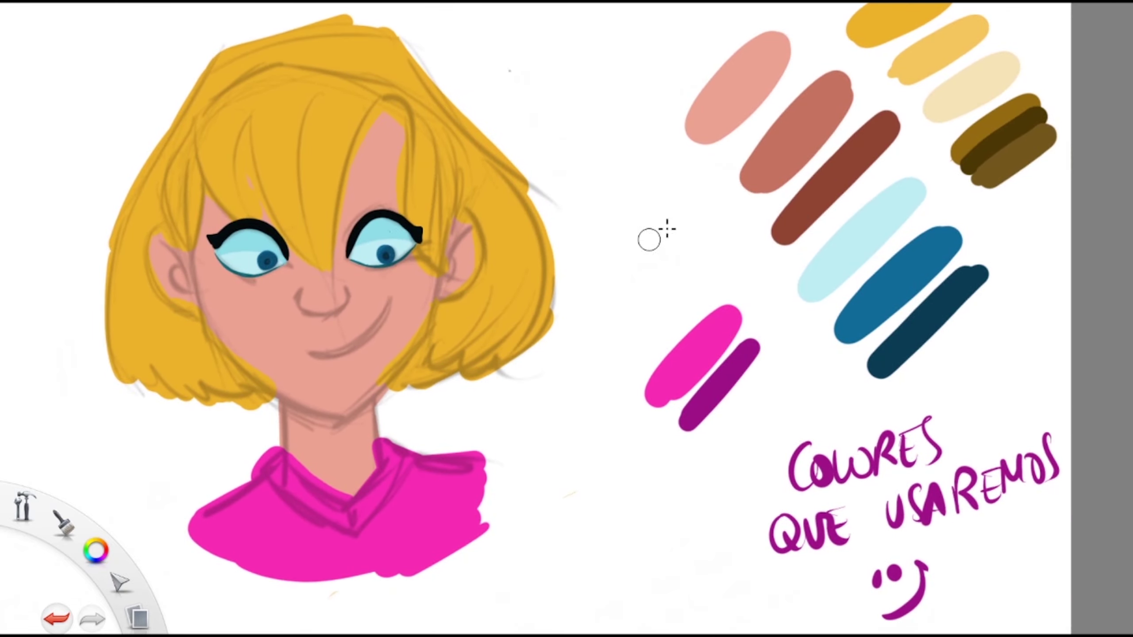
- Handwrite the dark brown note "recorto lo que sobra del fondo de color en cada capa" beside the hair and erase it
key(alt)
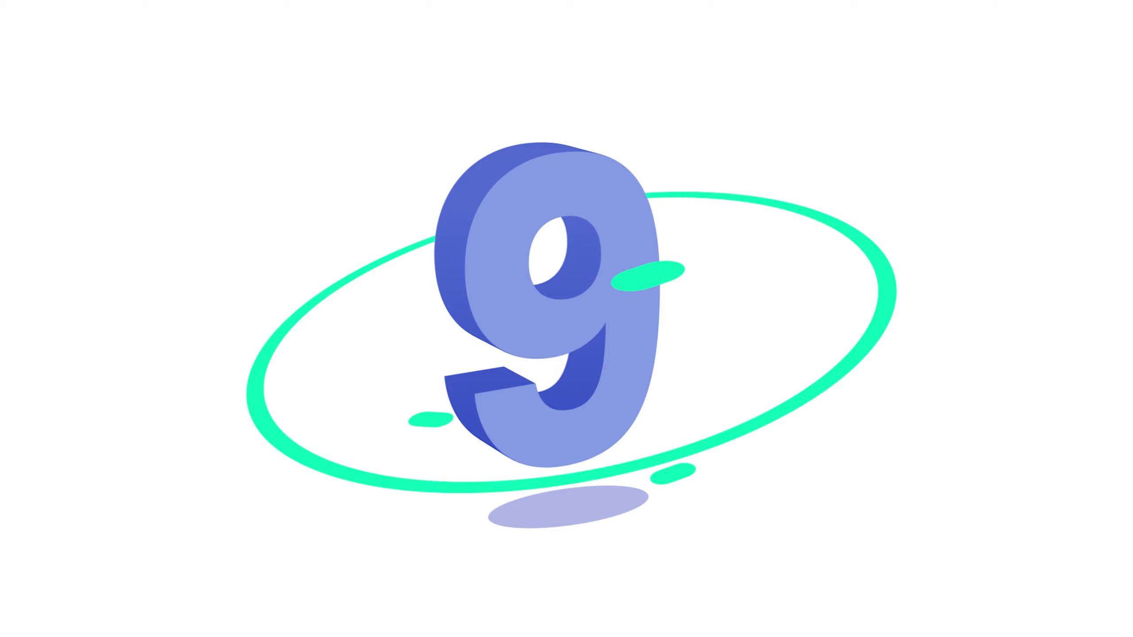
drag(593, 221, 661, 203)
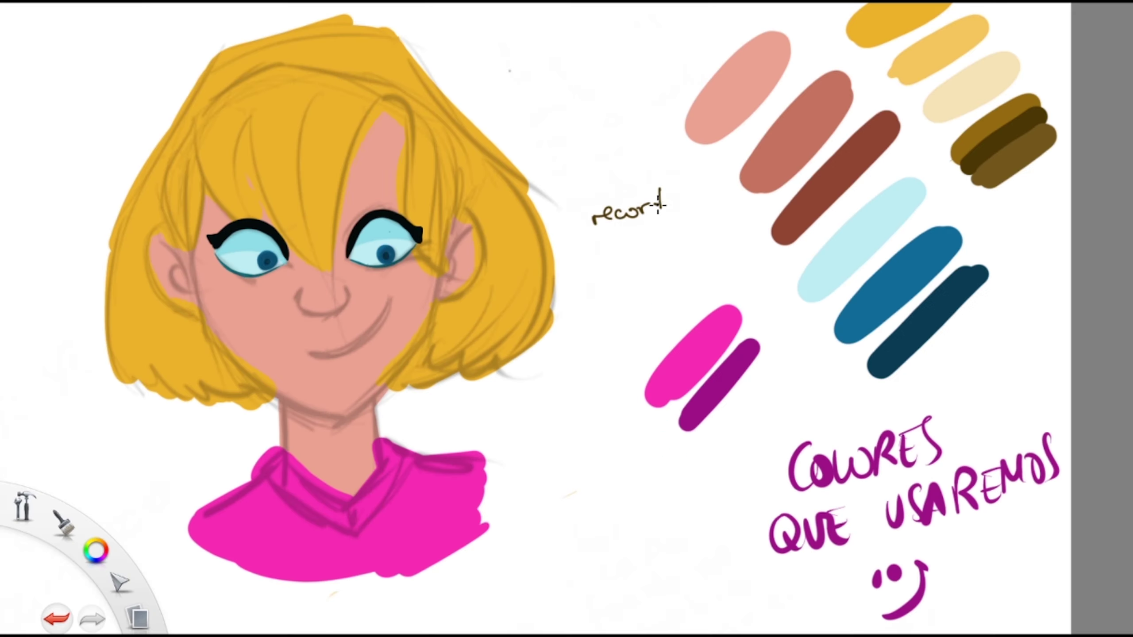
mouse_move(589, 233)
mouse_down()
mouse_move(642, 232)
mouse_move(687, 211)
mouse_move(723, 215)
mouse_move(604, 269)
mouse_move(644, 277)
mouse_move(727, 244)
mouse_move(620, 309)
mouse_move(695, 294)
mouse_move(585, 351)
mouse_move(611, 334)
mouse_move(704, 327)
mouse_move(728, 308)
mouse_up()
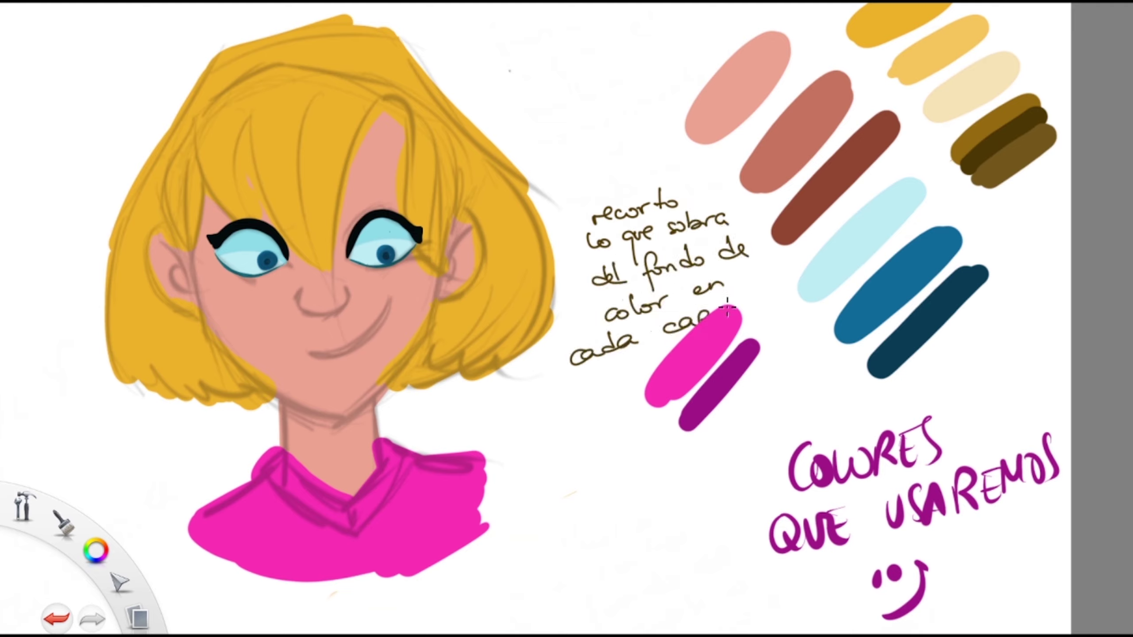
mouse_move(670, 199)
mouse_down()
mouse_move(593, 242)
mouse_move(652, 304)
mouse_move(580, 357)
mouse_up()
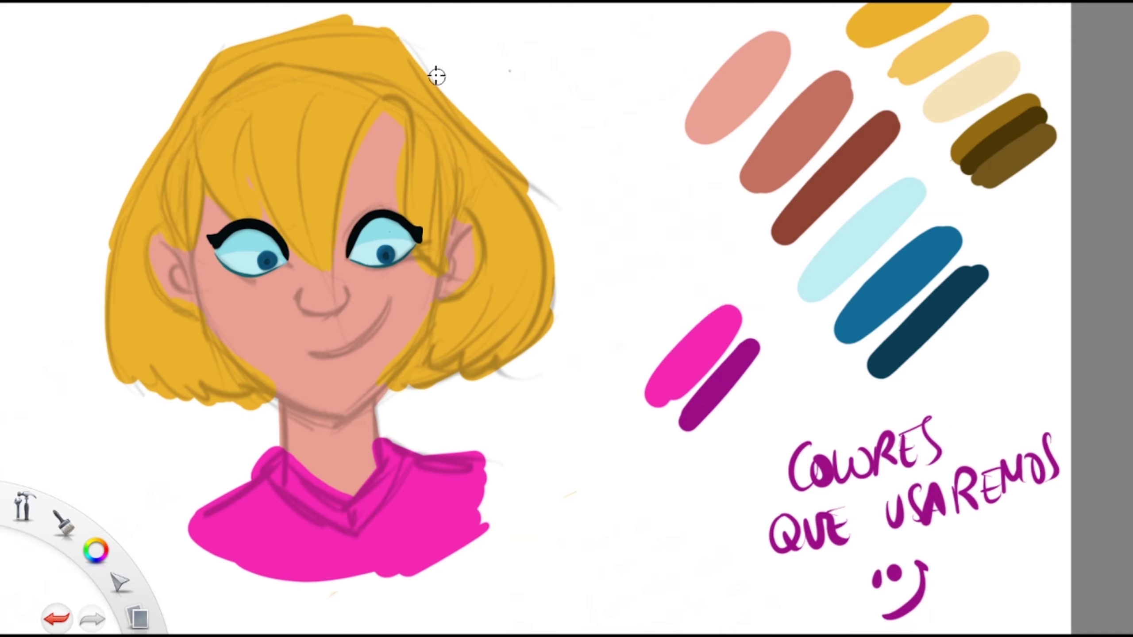
- Erase the excess yellow fill outside the sketched outline along the right side of the hair
drag(433, 74, 544, 190)
mouse_move(415, 52)
mouse_down()
mouse_move(550, 215)
mouse_move(513, 162)
mouse_up()
drag(538, 373, 561, 277)
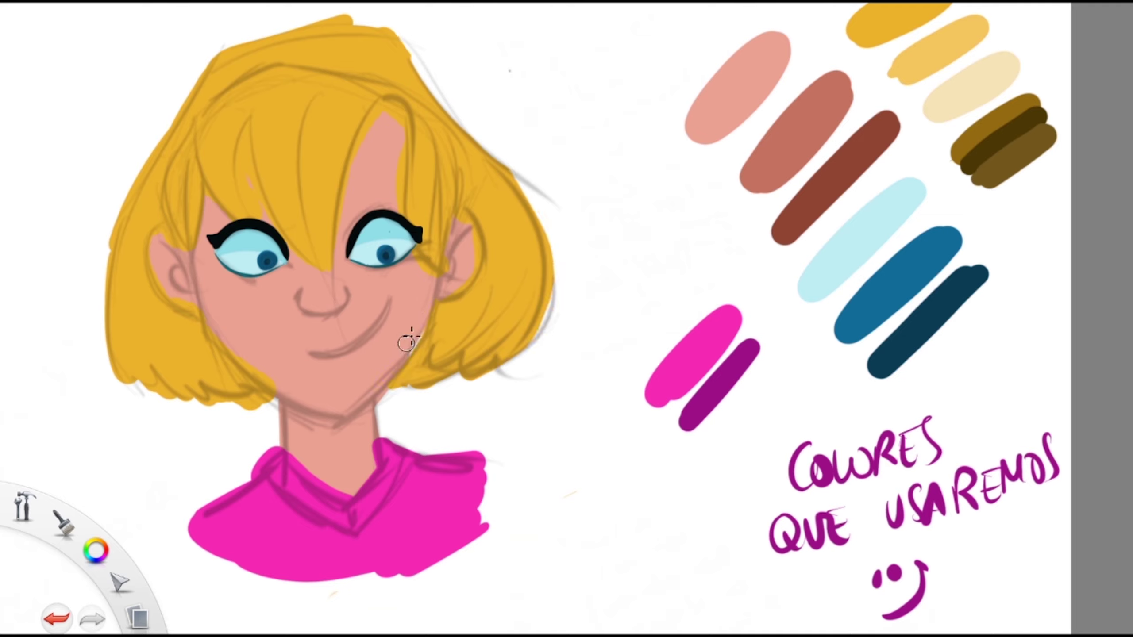
- Erase the hair colour covering both ears and cut a narrow gap in the fringe to expose the forehead
drag(455, 225, 471, 210)
drag(179, 253, 159, 244)
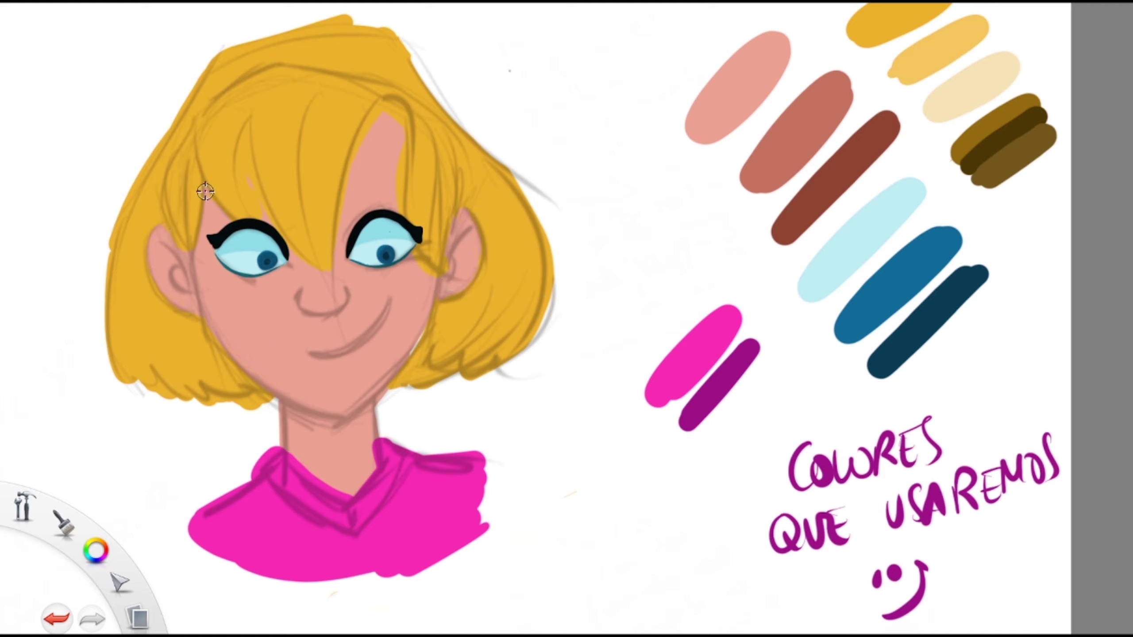
drag(255, 196, 244, 124)
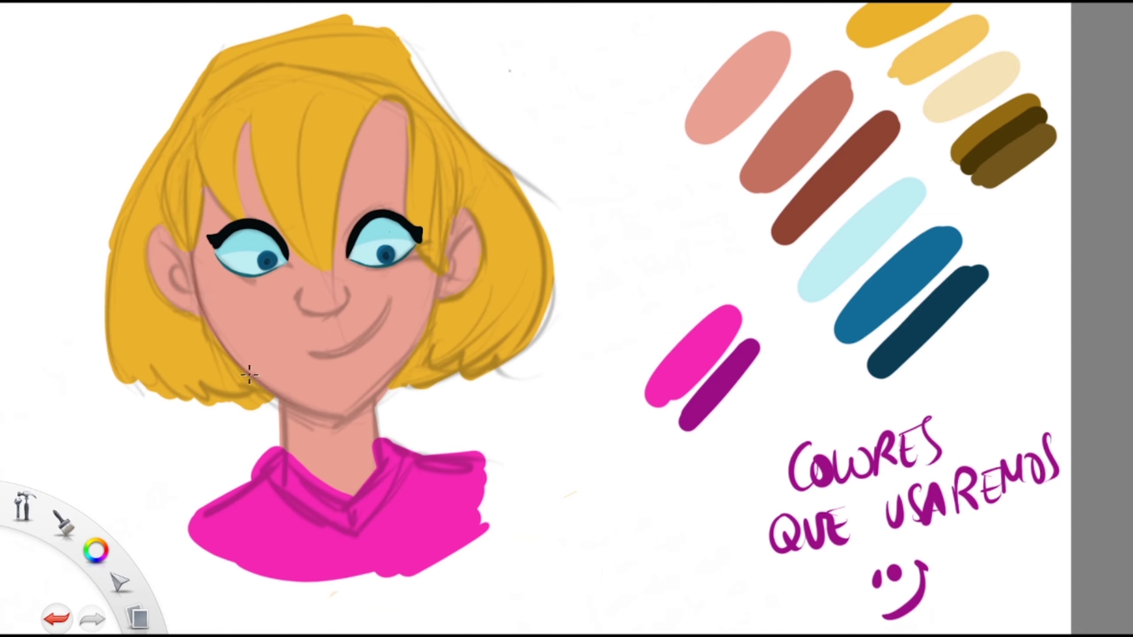
- Redraw the jaw, both ears, nose, mouth and neck sides with clean reddish-brown lines
mouse_move(249, 375)
mouse_down()
mouse_move(335, 415)
mouse_move(378, 389)
mouse_move(336, 412)
mouse_move(439, 273)
mouse_move(407, 352)
mouse_up()
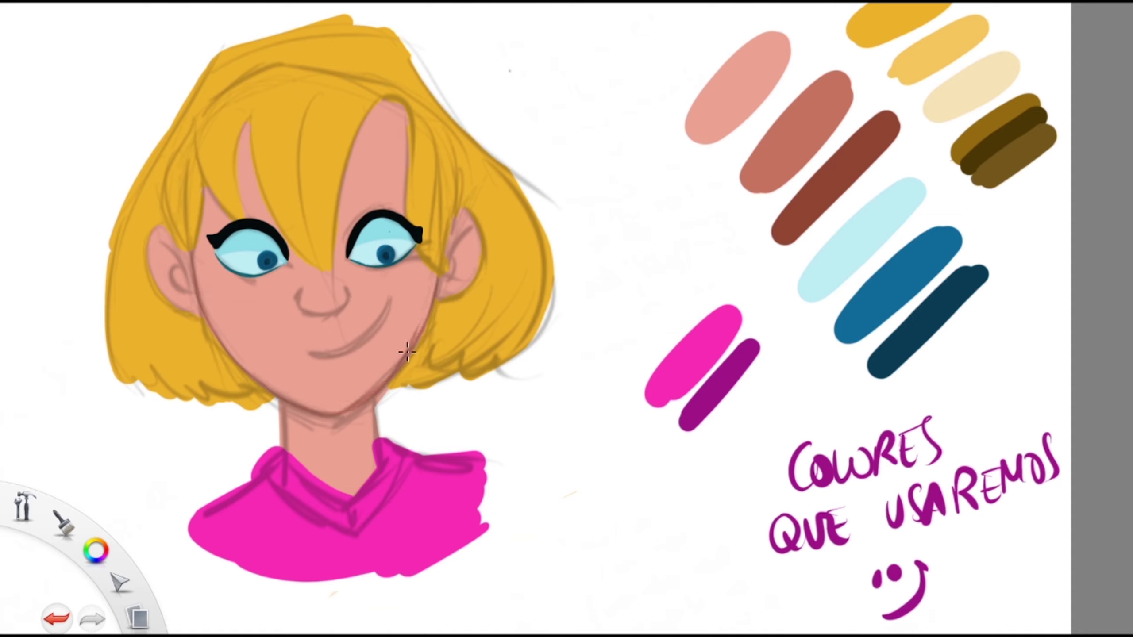
drag(465, 229, 450, 277)
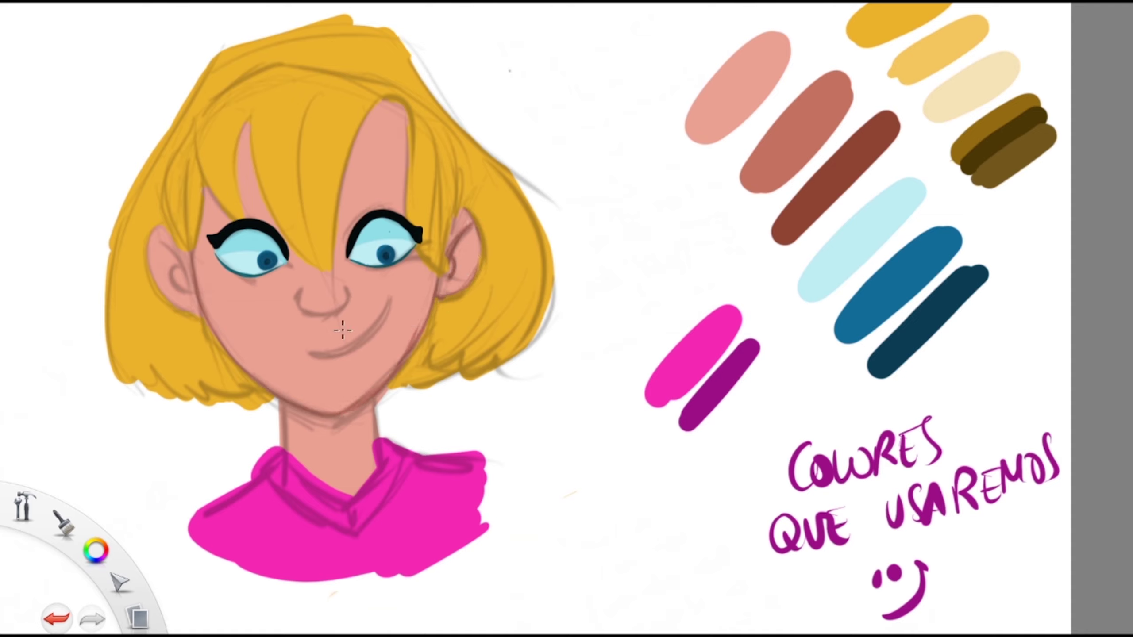
mouse_move(157, 237)
mouse_down()
mouse_move(180, 273)
mouse_move(162, 223)
mouse_move(200, 312)
mouse_up()
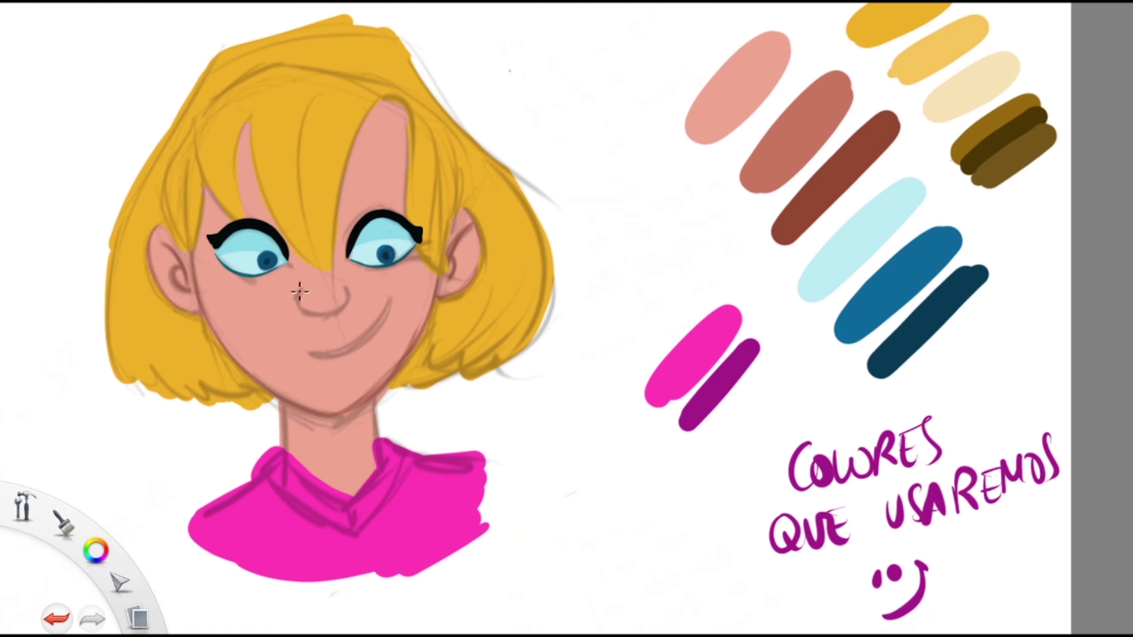
mouse_move(300, 291)
mouse_down()
mouse_move(333, 314)
mouse_move(347, 288)
mouse_up()
mouse_move(312, 354)
mouse_down()
mouse_move(370, 341)
mouse_move(383, 303)
mouse_up()
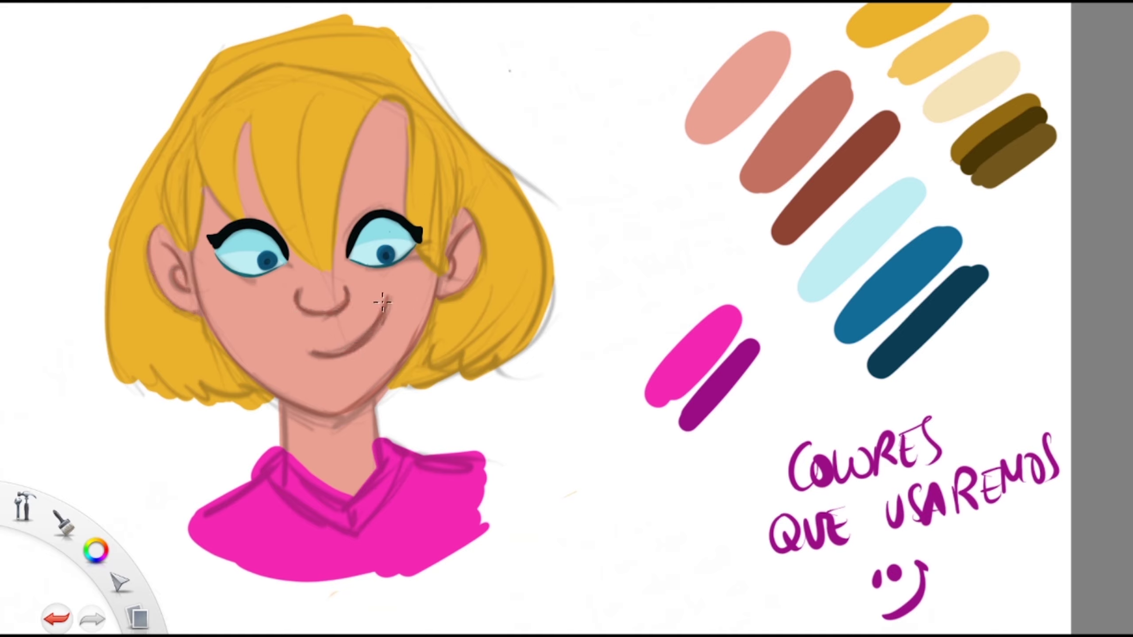
drag(279, 401, 282, 445)
drag(380, 439, 374, 402)
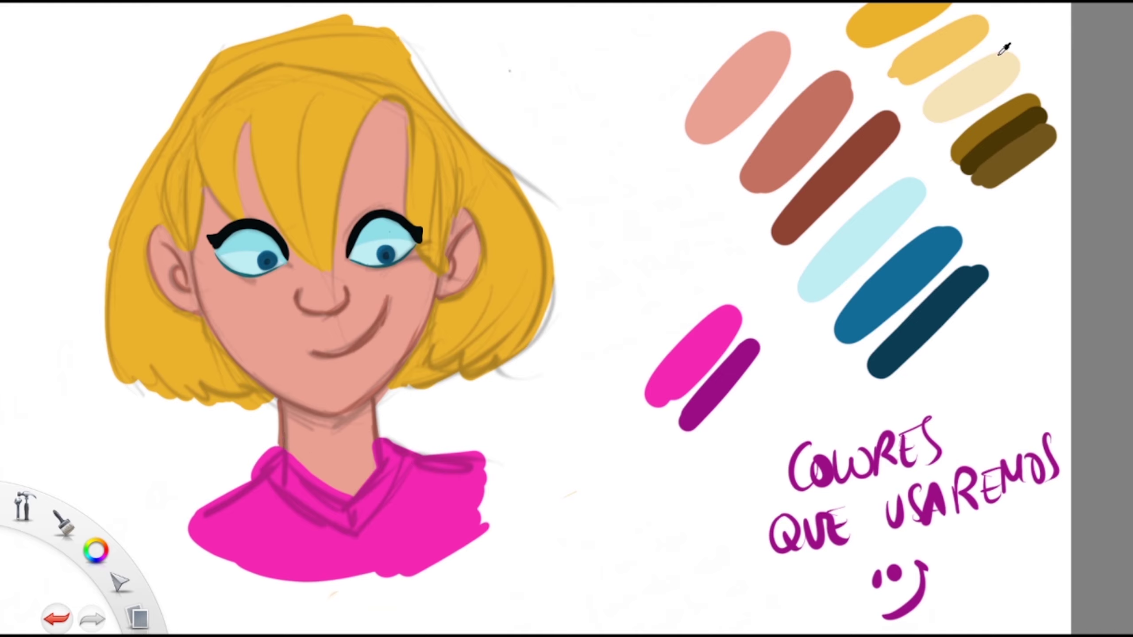
- Pick a dark brown from the hair swatches and outline the fringe strands and the locks at the left temple
drag(383, 96, 329, 223)
mouse_move(315, 93)
mouse_down()
mouse_move(314, 253)
mouse_move(330, 271)
mouse_up()
mouse_move(249, 119)
mouse_down()
mouse_move(260, 184)
mouse_move(332, 274)
mouse_move(244, 217)
mouse_up()
drag(194, 128, 234, 218)
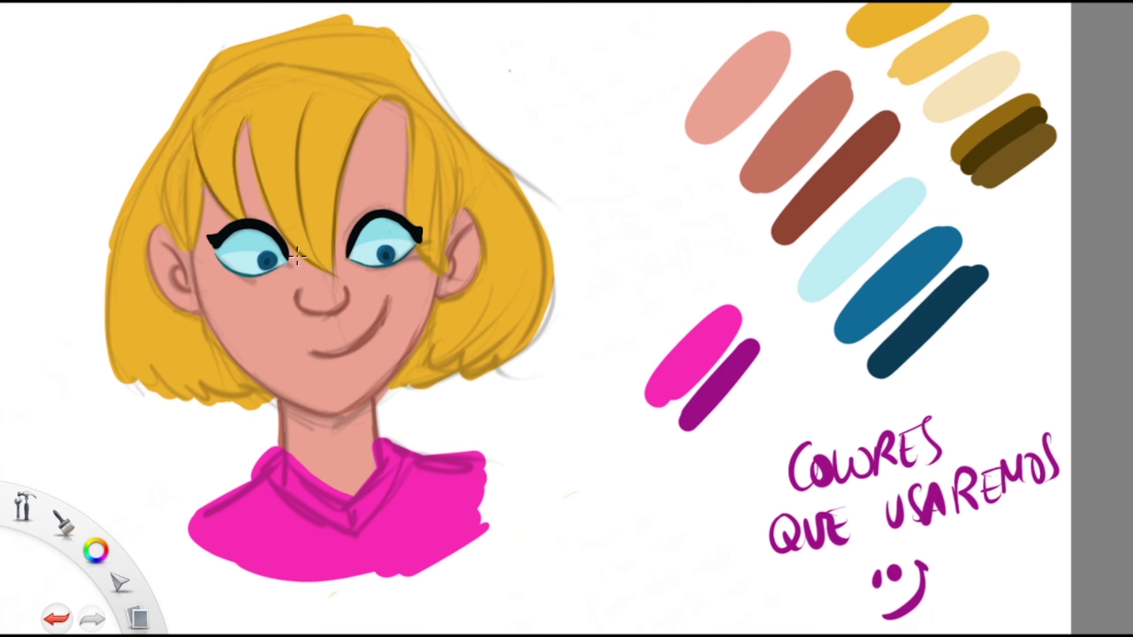
drag(192, 168, 209, 266)
drag(189, 161, 183, 254)
drag(187, 138, 161, 241)
drag(156, 190, 199, 265)
- Draw the left outer contour of the hair and its jagged lower tips in dark brown
mouse_move(210, 65)
mouse_down()
mouse_move(162, 140)
mouse_move(117, 273)
mouse_move(133, 376)
mouse_move(183, 397)
mouse_up()
drag(187, 380, 226, 397)
drag(228, 383, 269, 397)
drag(211, 332, 237, 380)
- Draw the right outer contour of the hair, its lower tips and a few inner strands in dark brown
mouse_move(435, 309)
mouse_down()
mouse_move(420, 368)
mouse_move(466, 343)
mouse_up()
mouse_move(464, 348)
mouse_down()
mouse_move(498, 352)
mouse_move(534, 320)
mouse_up()
mouse_move(408, 58)
mouse_down()
mouse_move(490, 147)
mouse_move(540, 265)
mouse_move(501, 331)
mouse_up()
drag(495, 291, 464, 346)
drag(520, 315, 487, 360)
- Outline the locks falling between the right eye and the ear in dark brown
drag(408, 111, 446, 273)
drag(426, 136, 447, 268)
drag(420, 104, 442, 263)
- Draw the curved line above the fringe and the crown outline, and trim the yellow fill above the crown
drag(187, 121, 277, 55)
mouse_move(278, 58)
mouse_down()
mouse_move(413, 84)
mouse_move(419, 117)
mouse_up()
scroll(263, 86, down, 1)
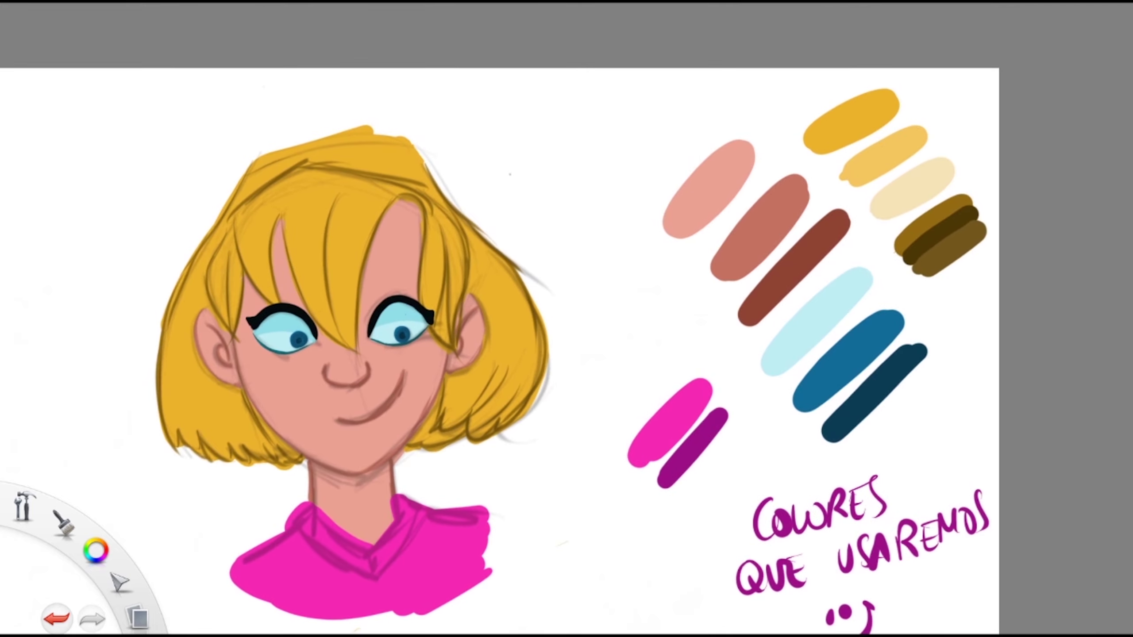
mouse_move(306, 152)
mouse_down()
mouse_move(242, 172)
mouse_move(401, 143)
mouse_up()
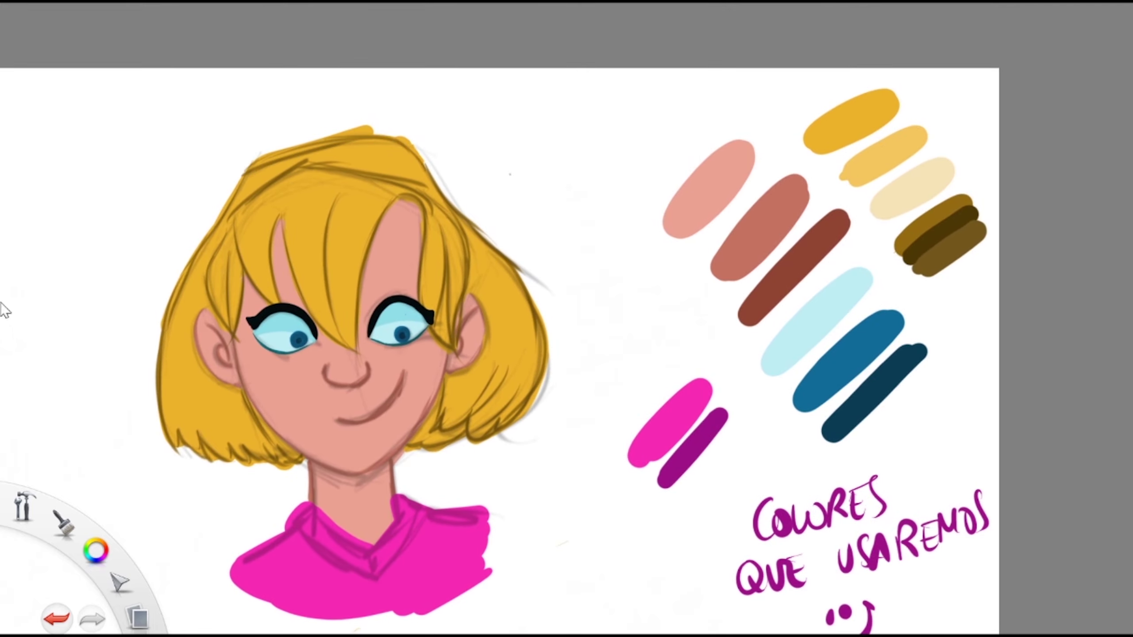
mouse_move(241, 165)
mouse_down()
mouse_move(373, 129)
mouse_move(426, 151)
mouse_up()
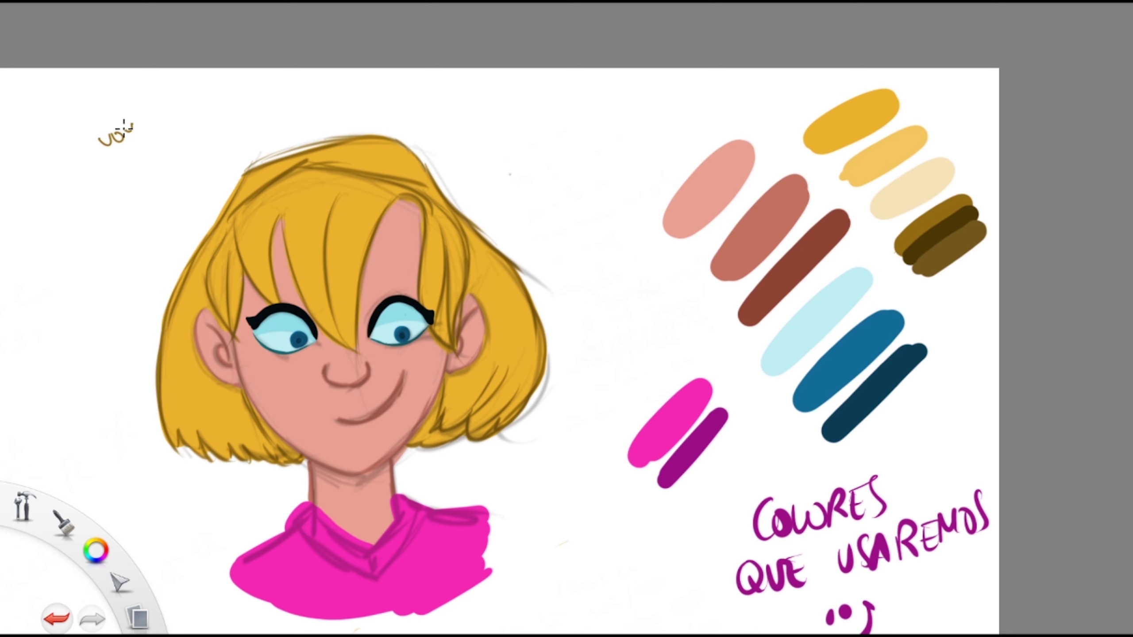
- Handwrite the note "voy a bajar la capa de los ojos para q el pelo quede x encima" beside the hair and erase it
drag(133, 134, 123, 155)
drag(155, 115, 175, 114)
mouse_move(94, 184)
mouse_down()
mouse_move(78, 174)
mouse_move(196, 134)
mouse_move(231, 107)
mouse_move(105, 212)
mouse_move(152, 181)
mouse_up()
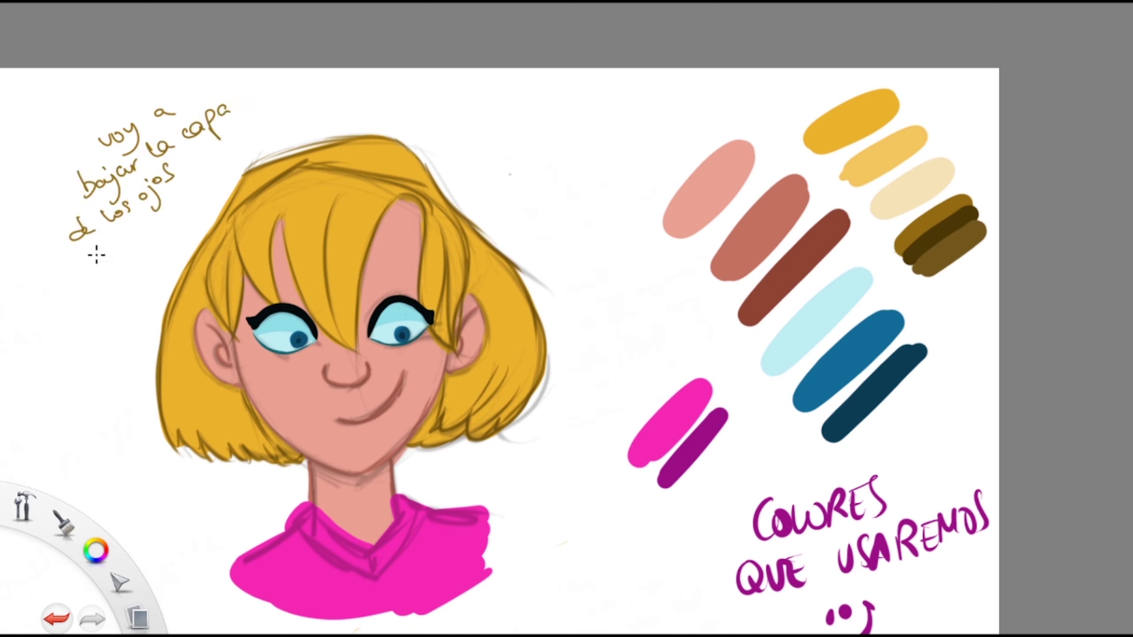
mouse_move(96, 254)
mouse_down()
mouse_move(209, 179)
mouse_move(83, 297)
mouse_move(172, 231)
mouse_up()
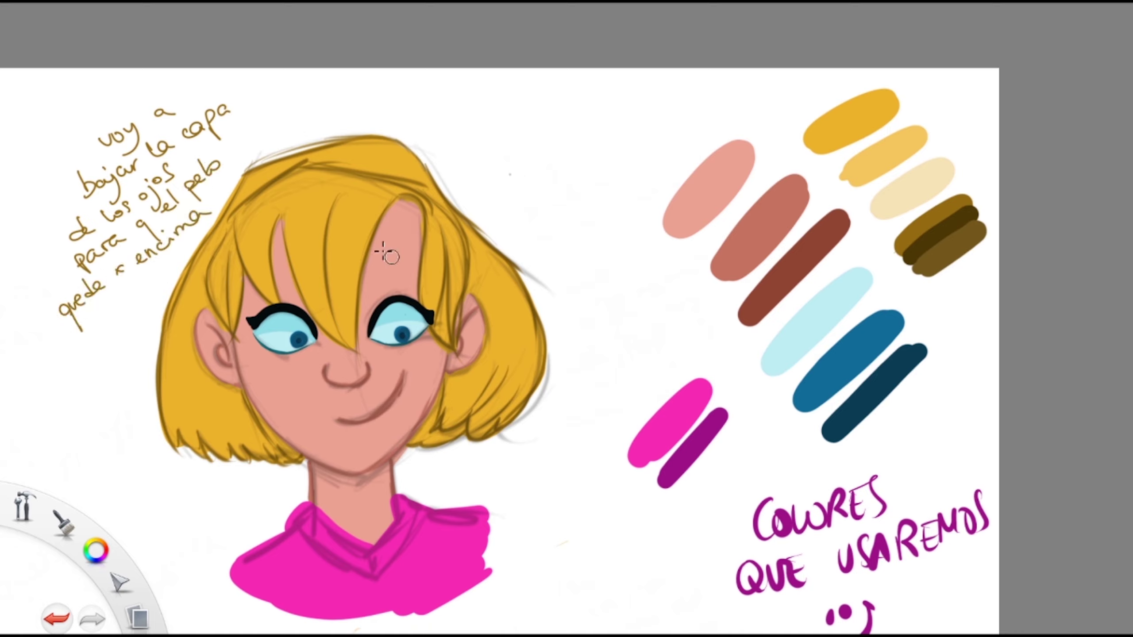
mouse_move(133, 129)
mouse_down()
mouse_move(102, 140)
mouse_move(158, 199)
mouse_move(94, 290)
mouse_move(163, 112)
mouse_up()
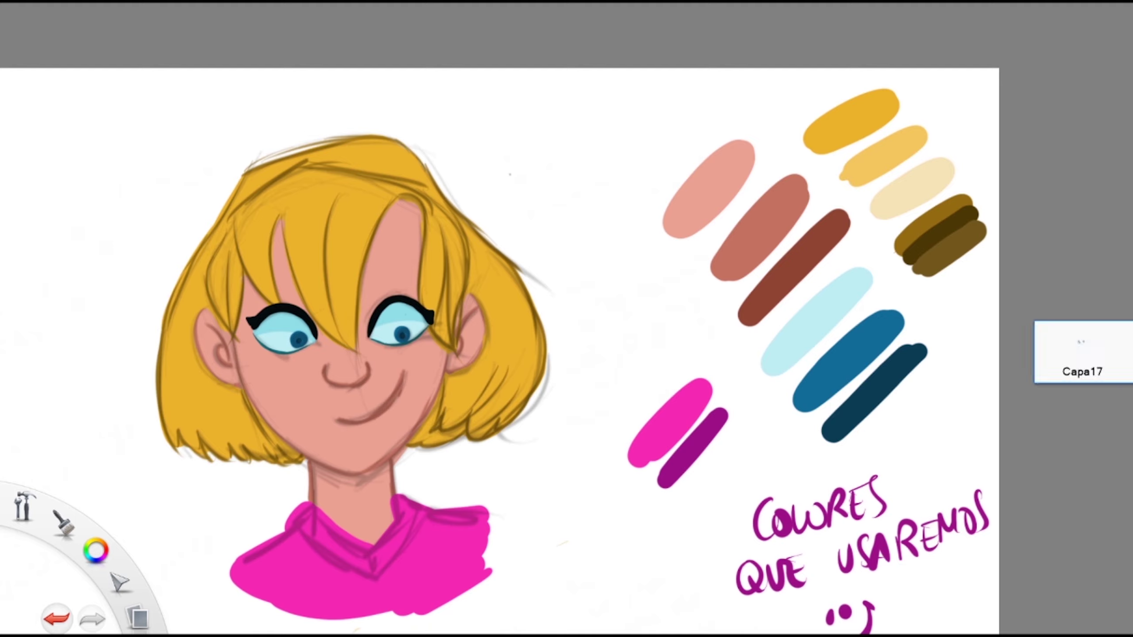
- Move the eye layer Capa17 down the layer stack so it sits beneath the hair
click(1114, 560)
key(ctrl+z)
drag(1111, 306, 1108, 564)
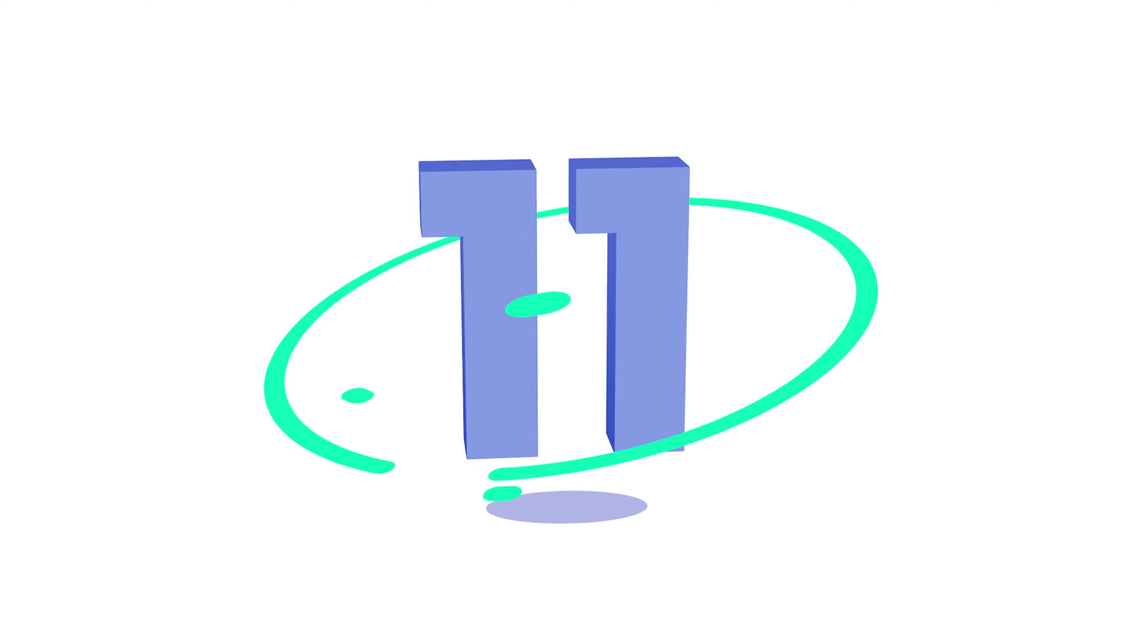
- Handwrite the note "acabo de multiplicar tb la capa de la piel" beside the hair and erase it
drag(486, 142, 609, 108)
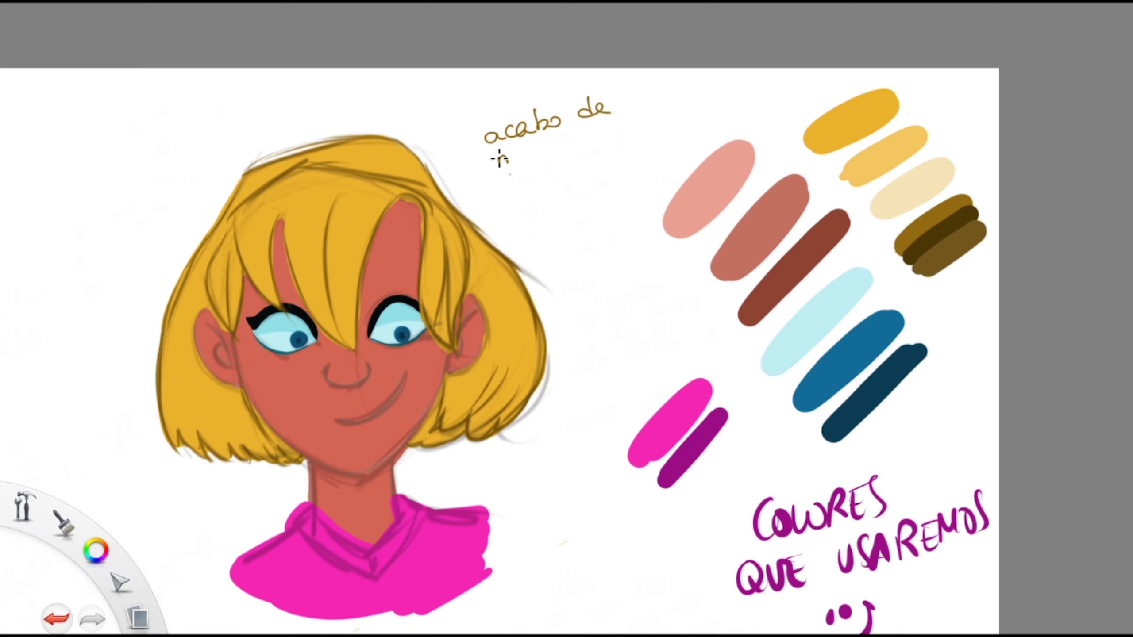
drag(499, 163, 629, 125)
mouse_move(502, 190)
mouse_down()
mouse_move(616, 173)
mouse_move(572, 208)
mouse_move(595, 223)
mouse_up()
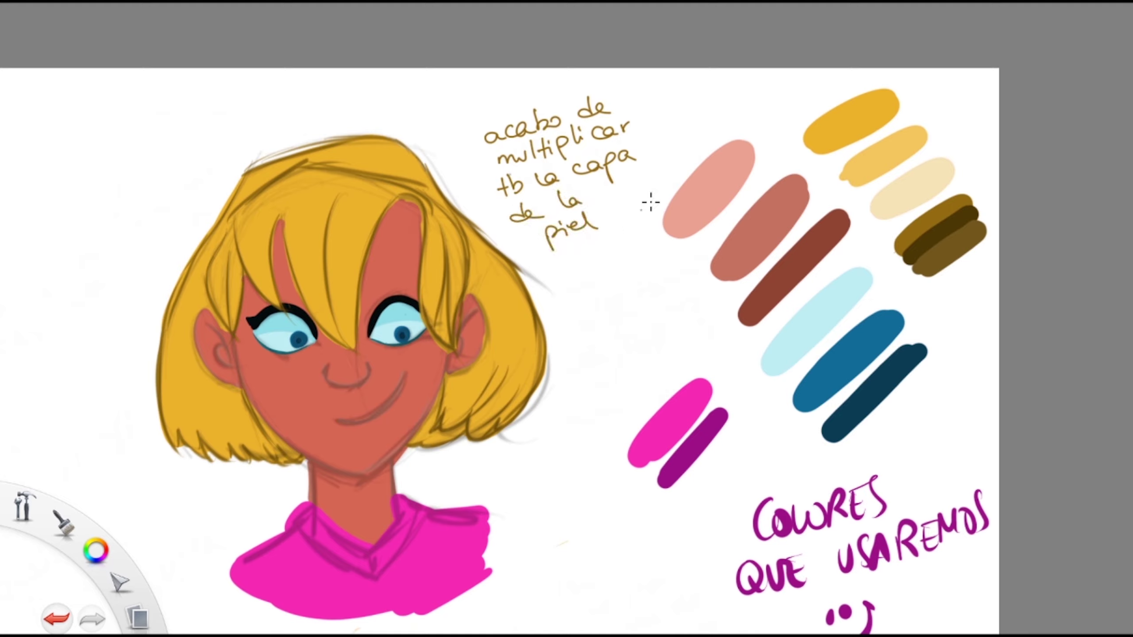
mouse_move(540, 120)
mouse_down()
mouse_move(577, 112)
mouse_move(553, 241)
mouse_up()
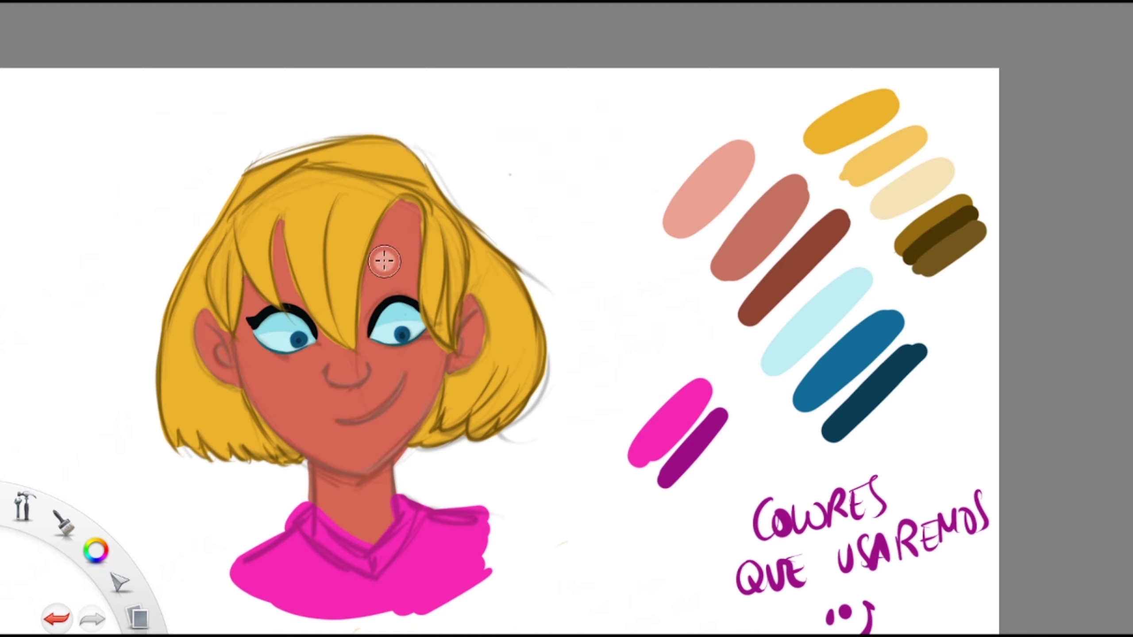
mouse_move(405, 217)
mouse_down()
mouse_move(397, 233)
mouse_move(420, 334)
mouse_up()
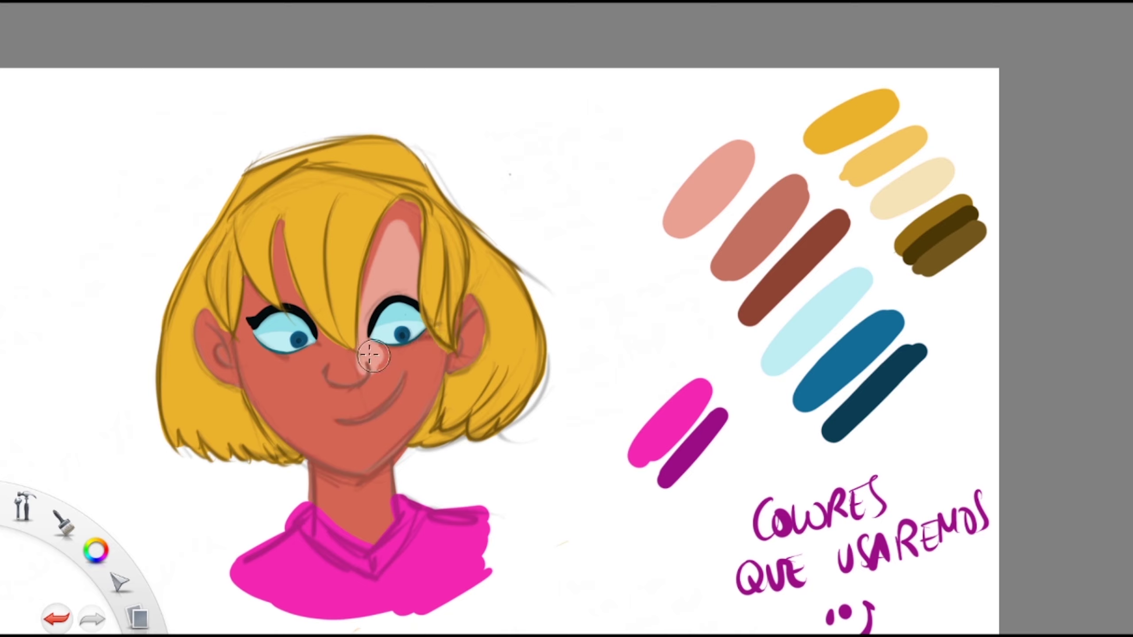
key(ctrl+z)
key(ctrl+z)
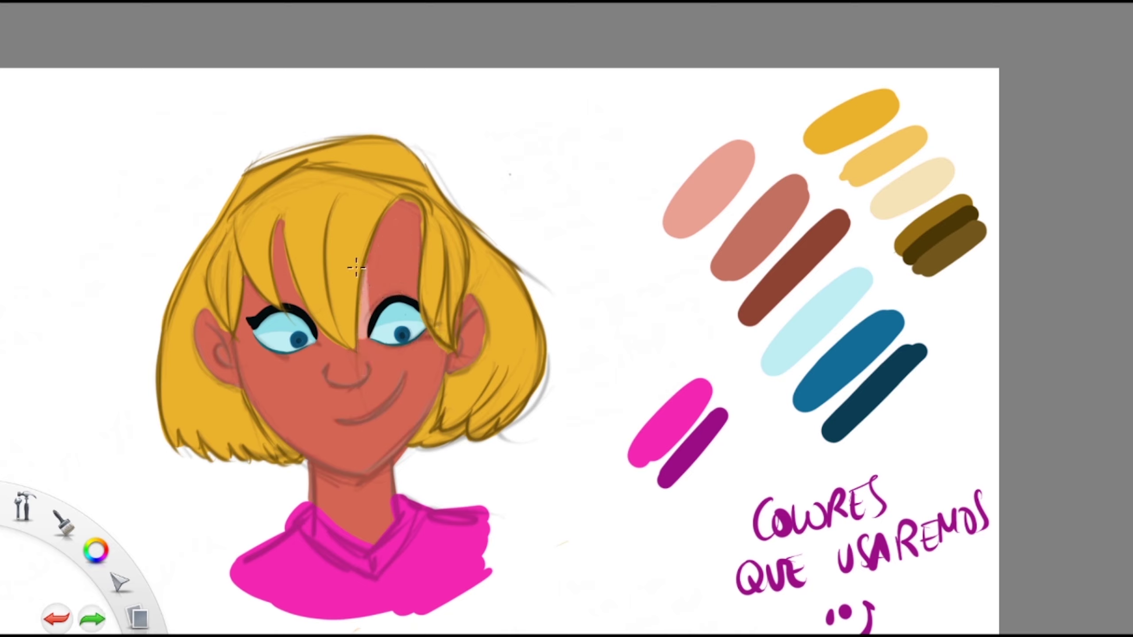
- Erase the multiplied skin layer from the lit areas of the forehead, left temple and both ears, keeping shadow beneath the hair
mouse_move(354, 253)
mouse_down()
mouse_move(383, 273)
mouse_move(403, 239)
mouse_up()
drag(278, 293, 325, 317)
drag(234, 302, 240, 360)
drag(210, 316, 232, 379)
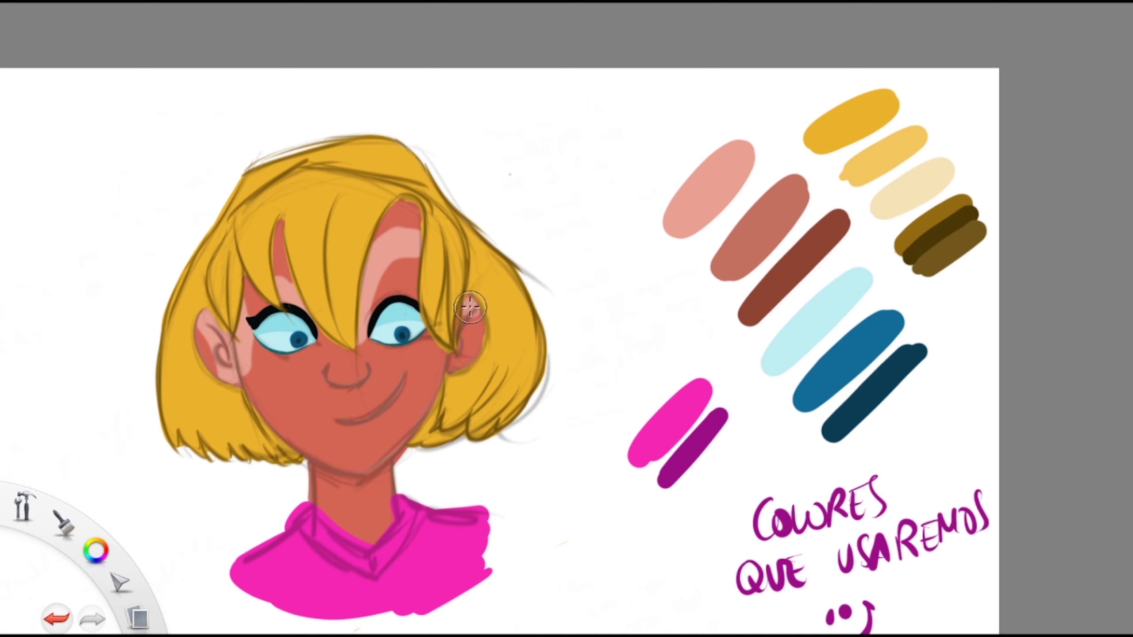
drag(471, 307, 449, 368)
- Erase the multiplied skin layer from the face and neck, leaving shadows under the eyes, nose and chin
drag(358, 343, 429, 347)
mouse_move(326, 387)
mouse_down()
mouse_move(282, 373)
mouse_move(326, 341)
mouse_move(303, 428)
mouse_move(324, 344)
mouse_move(354, 362)
mouse_move(326, 362)
mouse_move(350, 373)
mouse_up()
mouse_move(295, 430)
mouse_down()
mouse_move(332, 450)
mouse_move(299, 473)
mouse_move(399, 496)
mouse_move(412, 527)
mouse_up()
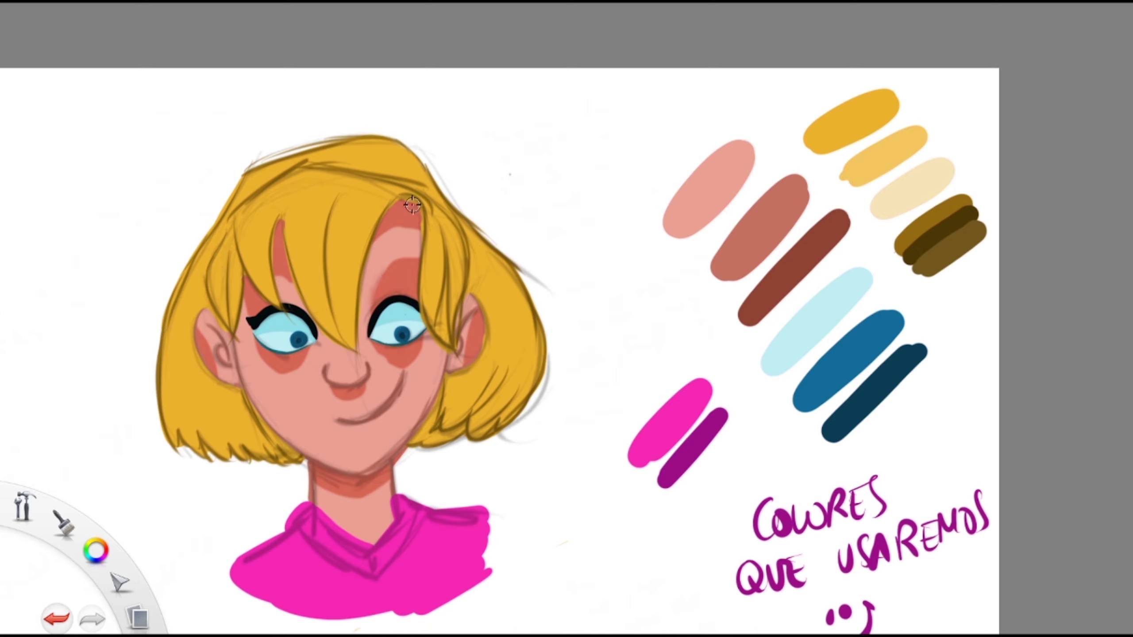
- Blend the multiplied skin shadows on the forehead, ears, nose and under the eyes, and reduce that layer's intensity
drag(406, 223, 380, 252)
drag(370, 297, 402, 252)
mouse_move(379, 355)
mouse_down()
mouse_move(423, 336)
mouse_move(371, 356)
mouse_move(419, 353)
mouse_up()
drag(468, 326, 462, 361)
mouse_move(366, 392)
mouse_down()
mouse_move(375, 397)
mouse_move(210, 339)
mouse_up()
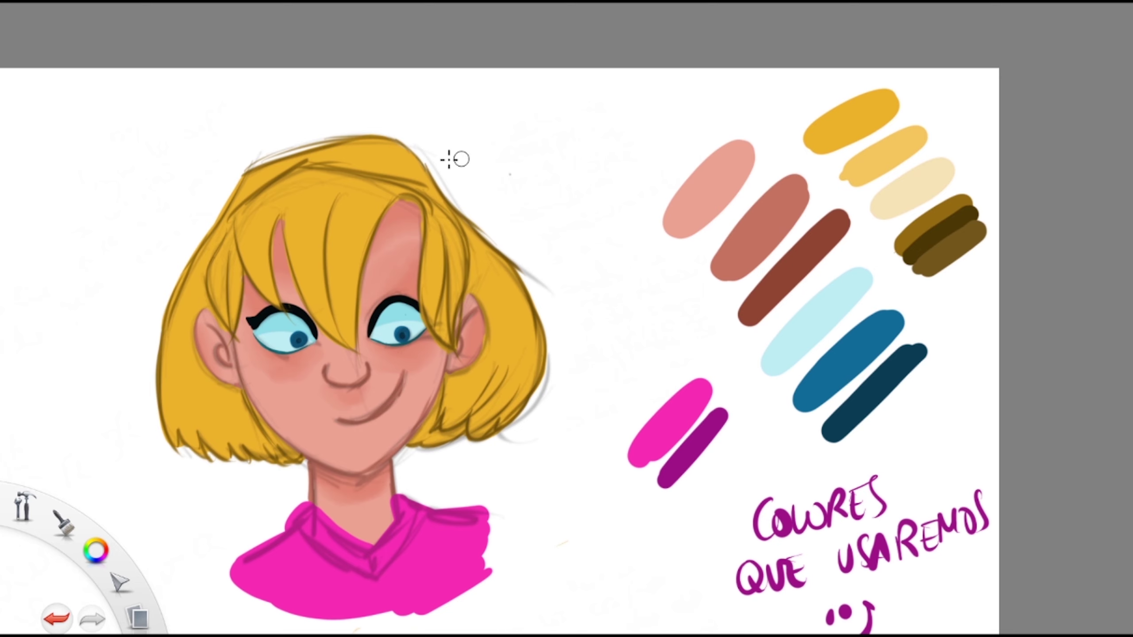
- Handwrite the note "he difuminado y puesto menos intensa dicha capa" beside the hair and erase it
mouse_move(499, 153)
mouse_down()
mouse_move(492, 125)
mouse_move(611, 111)
mouse_move(668, 75)
mouse_move(680, 96)
mouse_up()
drag(516, 174, 520, 206)
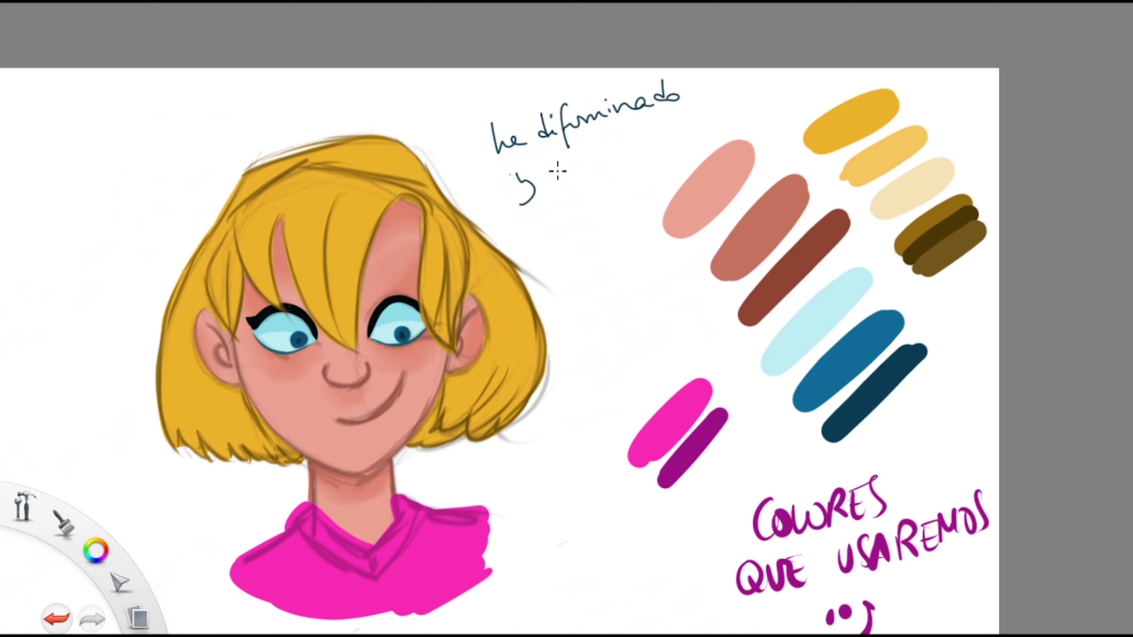
mouse_move(558, 171)
mouse_down()
mouse_move(563, 192)
mouse_move(598, 138)
mouse_move(707, 110)
mouse_up()
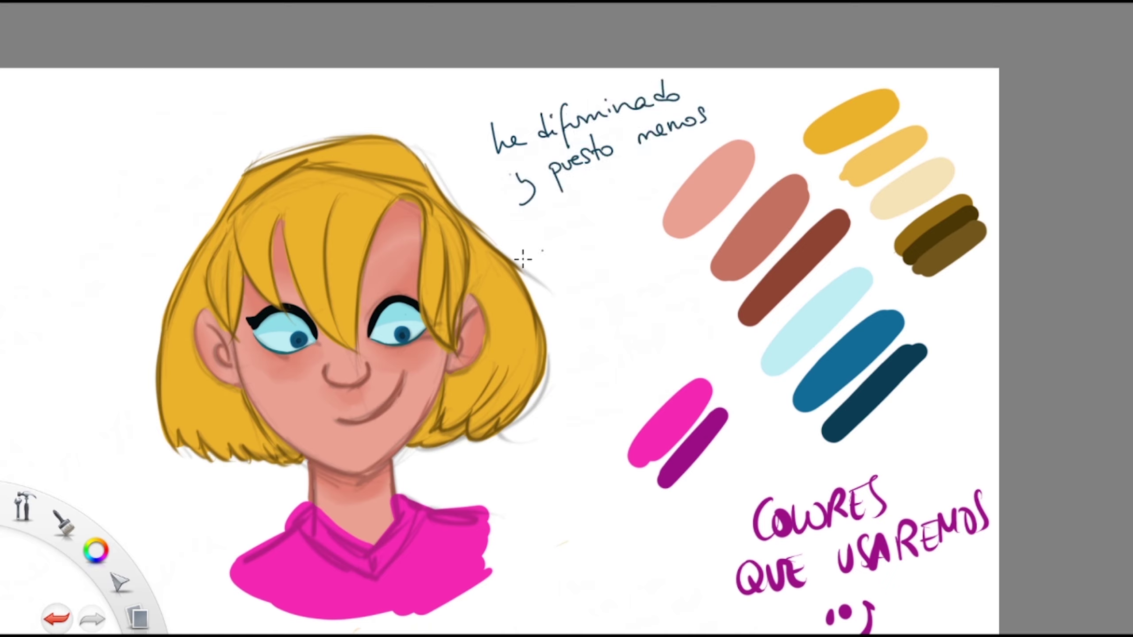
mouse_move(533, 208)
mouse_down()
mouse_move(608, 196)
mouse_move(557, 237)
mouse_move(612, 223)
mouse_up()
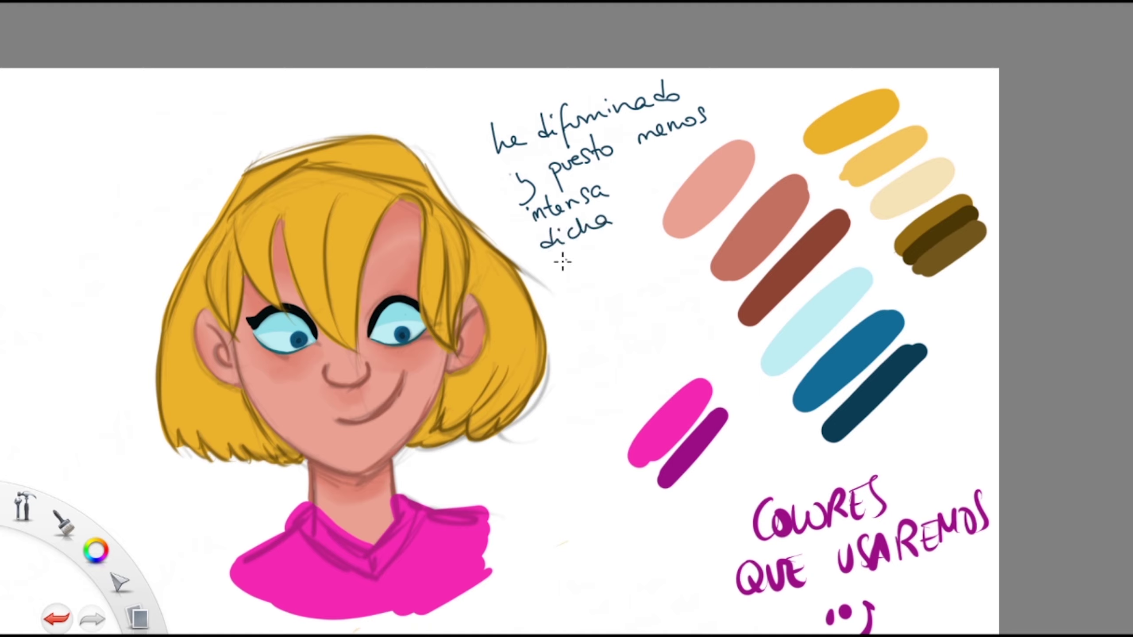
drag(566, 259, 627, 244)
mouse_move(521, 116)
mouse_down()
mouse_move(494, 131)
mouse_move(680, 94)
mouse_move(593, 192)
mouse_up()
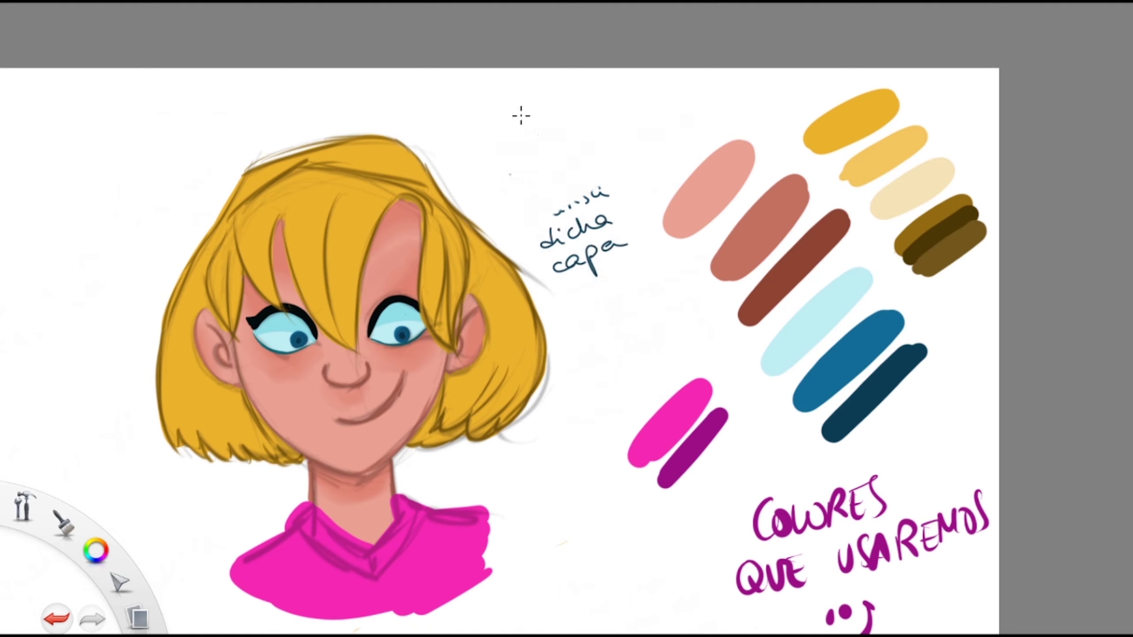
mouse_move(542, 236)
mouse_down()
mouse_move(598, 268)
mouse_move(627, 248)
mouse_up()
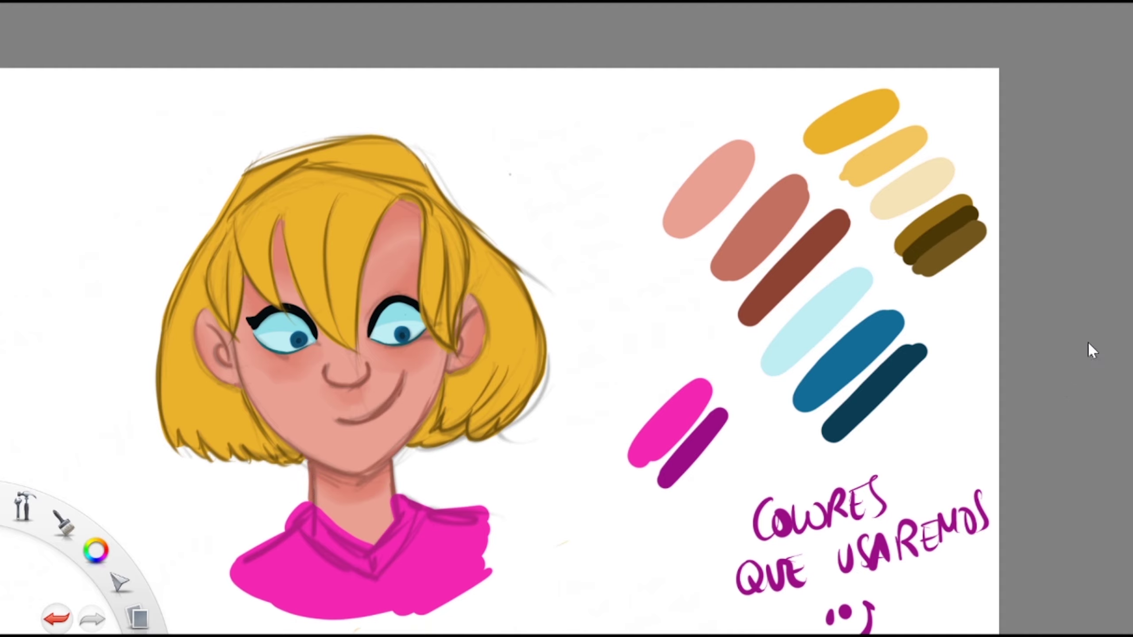
- Lighten the multiplied shirt layer away from the collar, leaving soft shadow there, and outline the collar and shoulders in dark purple
scroll(613, 395, down, 3)
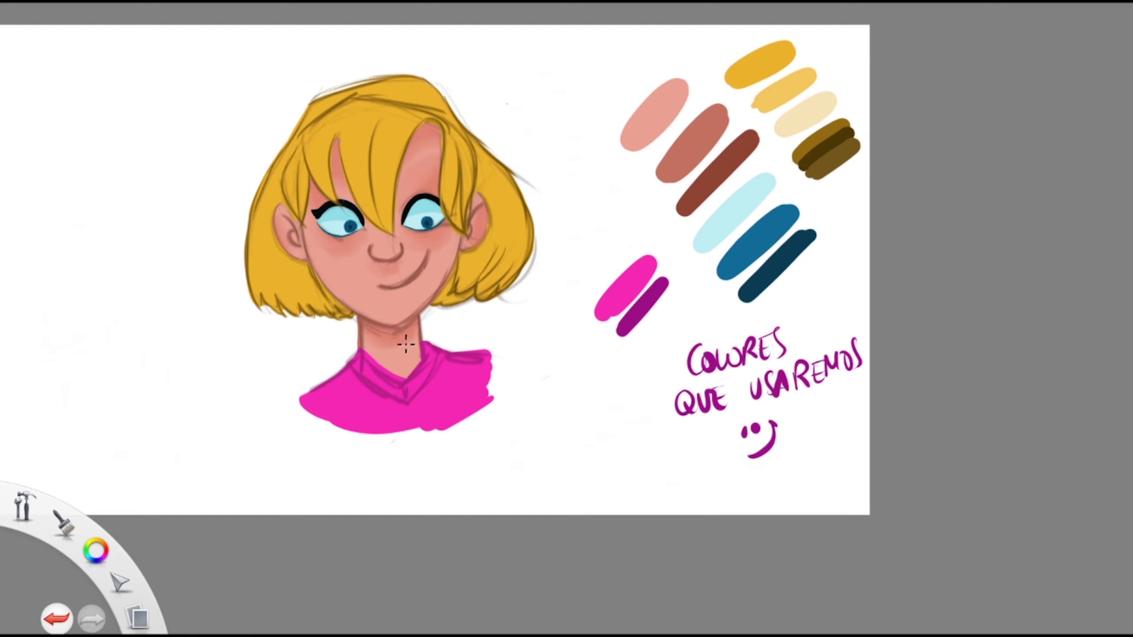
key(ctrl+z)
key(ctrl+z)
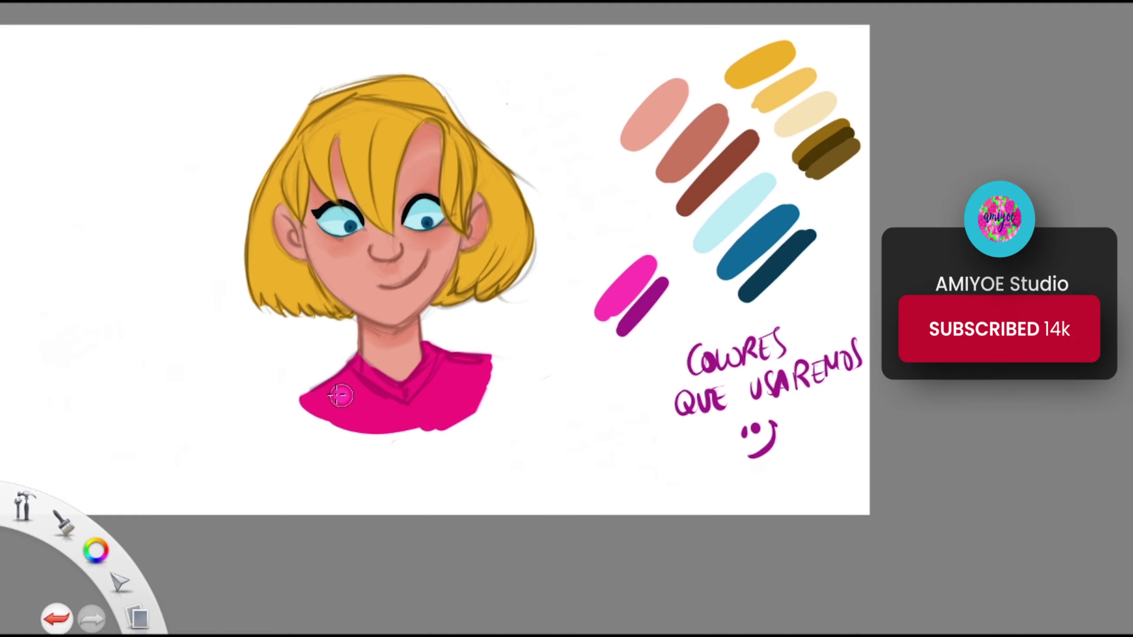
mouse_move(339, 395)
mouse_down()
mouse_move(509, 353)
mouse_move(383, 403)
mouse_move(330, 389)
mouse_move(391, 409)
mouse_move(464, 369)
mouse_up()
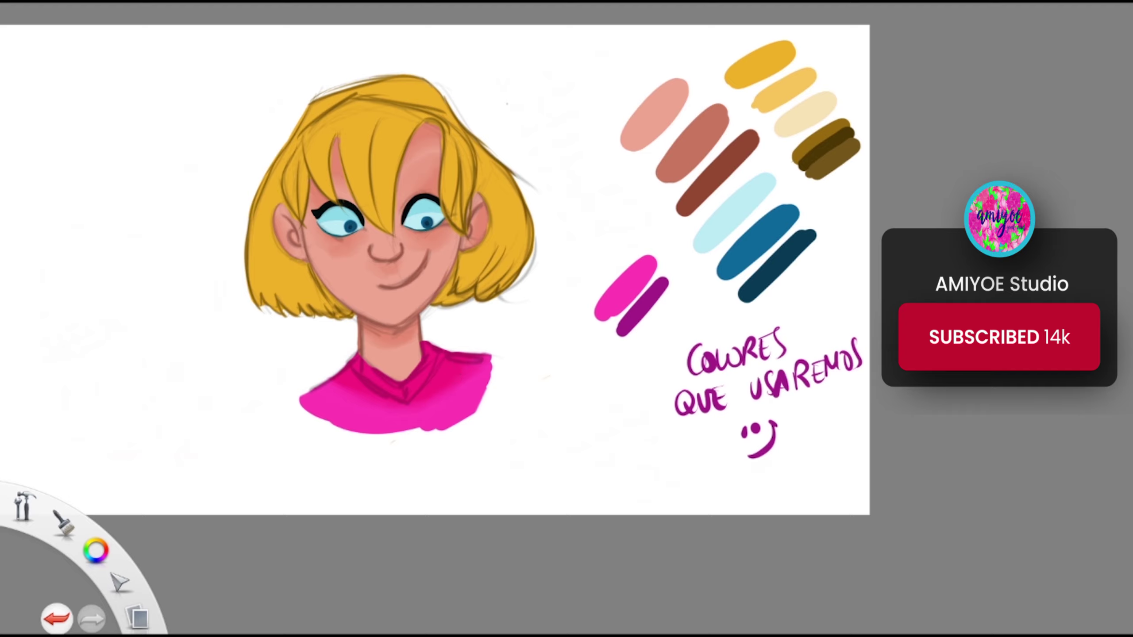
key(ctrl+z)
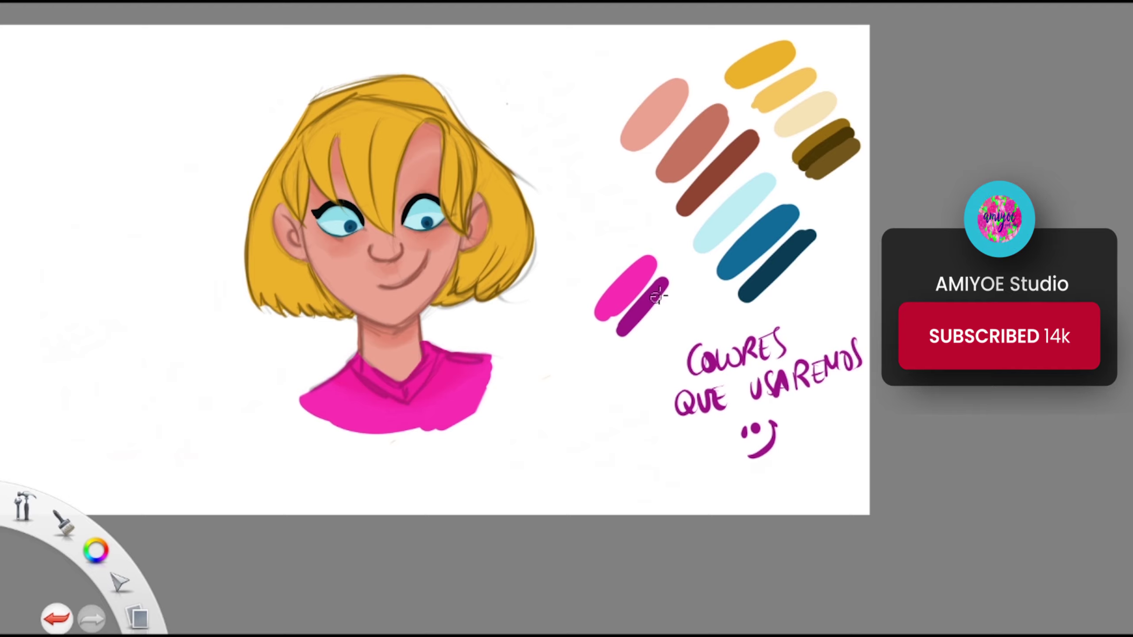
mouse_move(354, 353)
mouse_down()
mouse_move(406, 378)
mouse_move(405, 389)
mouse_move(360, 379)
mouse_move(445, 354)
mouse_move(515, 356)
mouse_up()
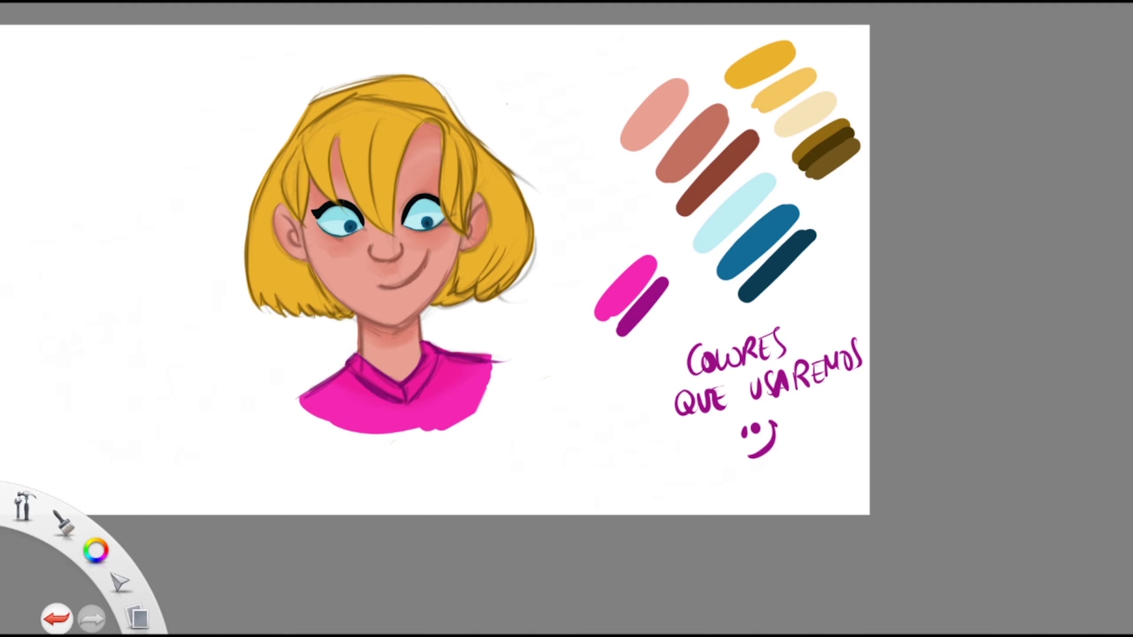
- Paint light yellow and cream highlights along the hair strands
click(203, 161)
key(ctrl+shift+i)
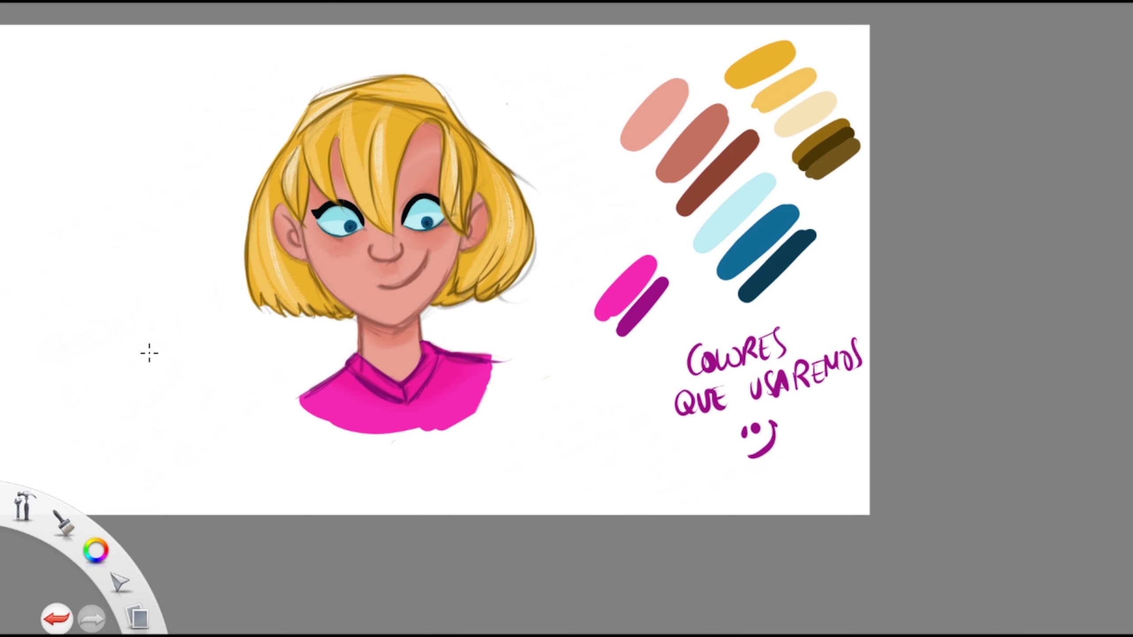
- Paint soft pink blush on both cheeks and erase the stray sketch lines outside the hair and shoulder
mouse_move(94, 352)
mouse_down()
mouse_move(139, 326)
mouse_move(182, 273)
mouse_move(101, 382)
mouse_move(231, 329)
mouse_move(162, 423)
mouse_move(177, 384)
mouse_move(176, 457)
mouse_move(187, 430)
mouse_move(260, 385)
mouse_move(225, 463)
mouse_move(279, 469)
mouse_move(271, 461)
mouse_move(291, 491)
mouse_move(381, 443)
mouse_up()
drag(415, 482, 442, 462)
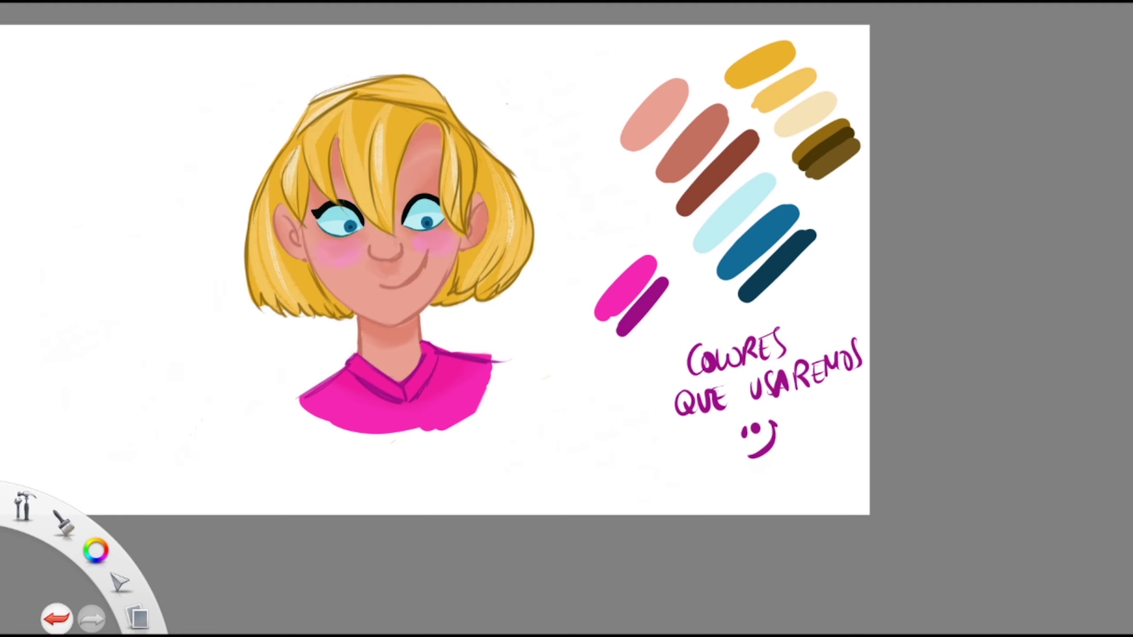
mouse_move(443, 341)
mouse_down()
mouse_move(528, 352)
mouse_move(506, 361)
mouse_up()
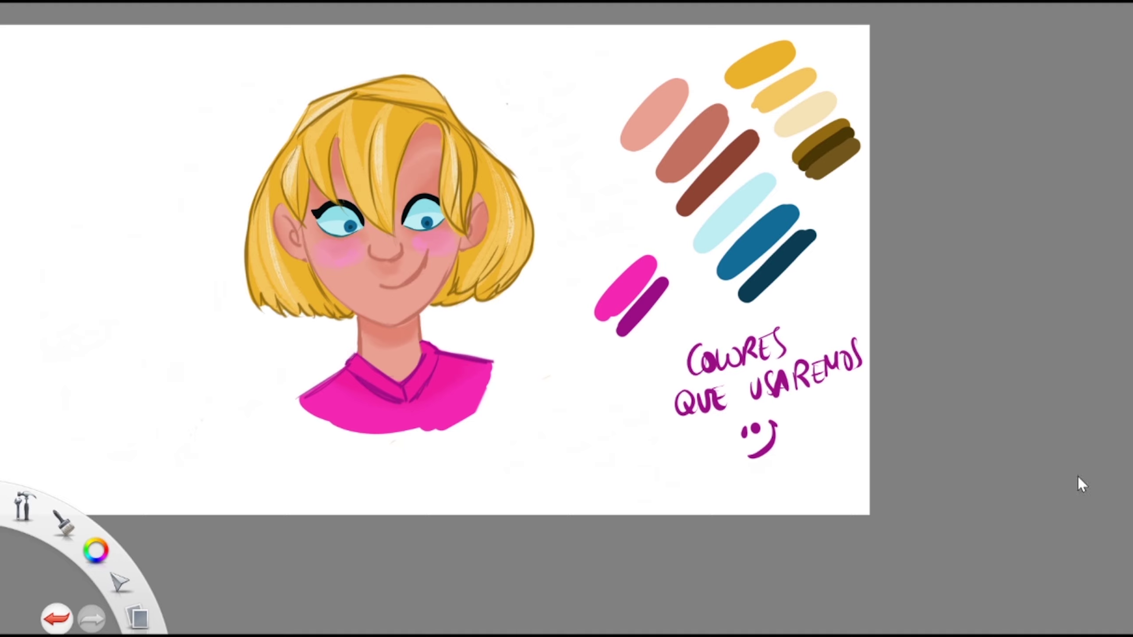
- Add speckled pink texture to the blush on both cheeks and fill the background with bright blue
drag(340, 247, 447, 240)
click(291, 437)
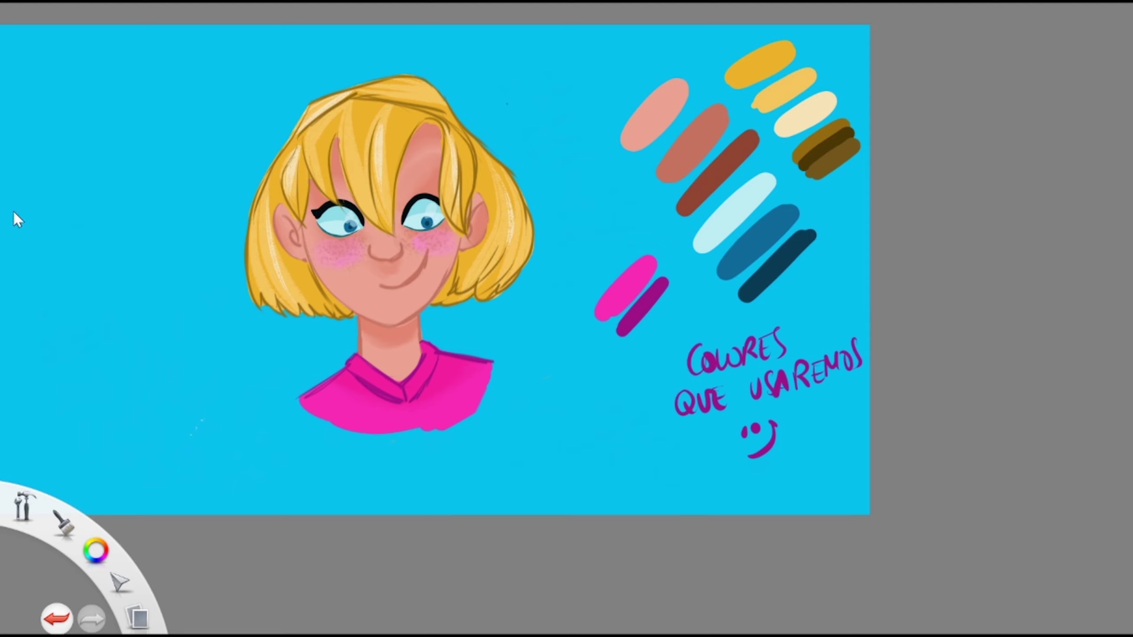
- Redraw the smile in dark purple and erase the orange multiplied hair layer from the lit strands, leaving shadows between the locks
mouse_move(378, 286)
mouse_down()
mouse_move(413, 277)
mouse_move(426, 254)
mouse_move(378, 285)
mouse_up()
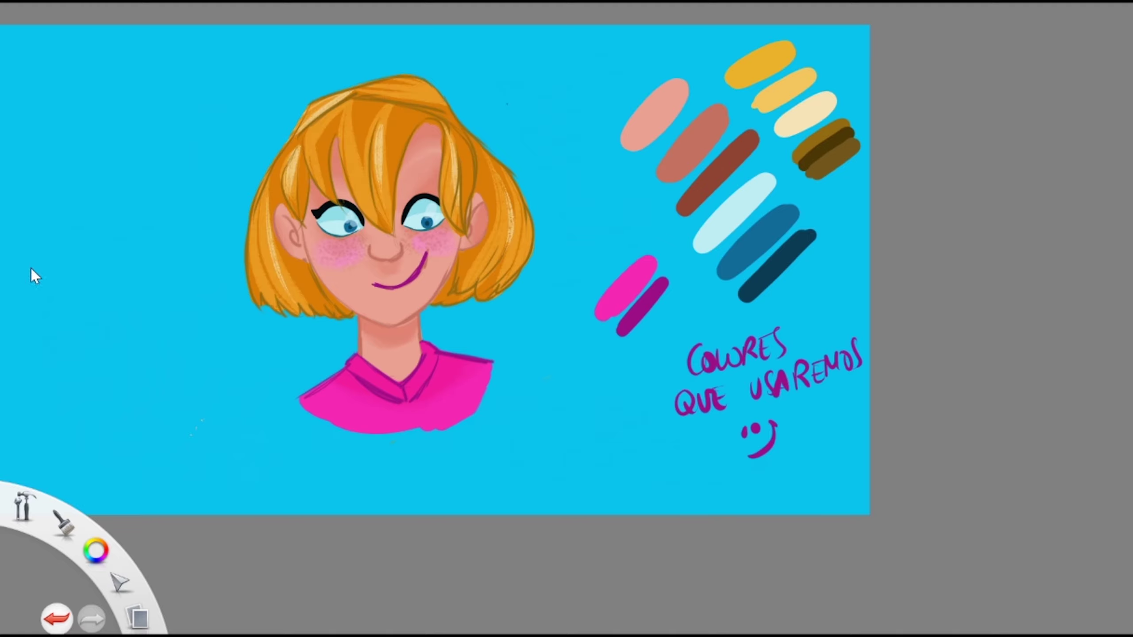
mouse_move(288, 136)
mouse_down()
mouse_move(397, 72)
mouse_move(436, 98)
mouse_move(380, 91)
mouse_move(372, 136)
mouse_move(391, 270)
mouse_up()
drag(415, 89, 425, 227)
mouse_move(471, 110)
mouse_down()
mouse_move(514, 248)
mouse_move(521, 373)
mouse_up()
drag(288, 115, 263, 290)
drag(299, 116, 215, 408)
drag(260, 200, 268, 308)
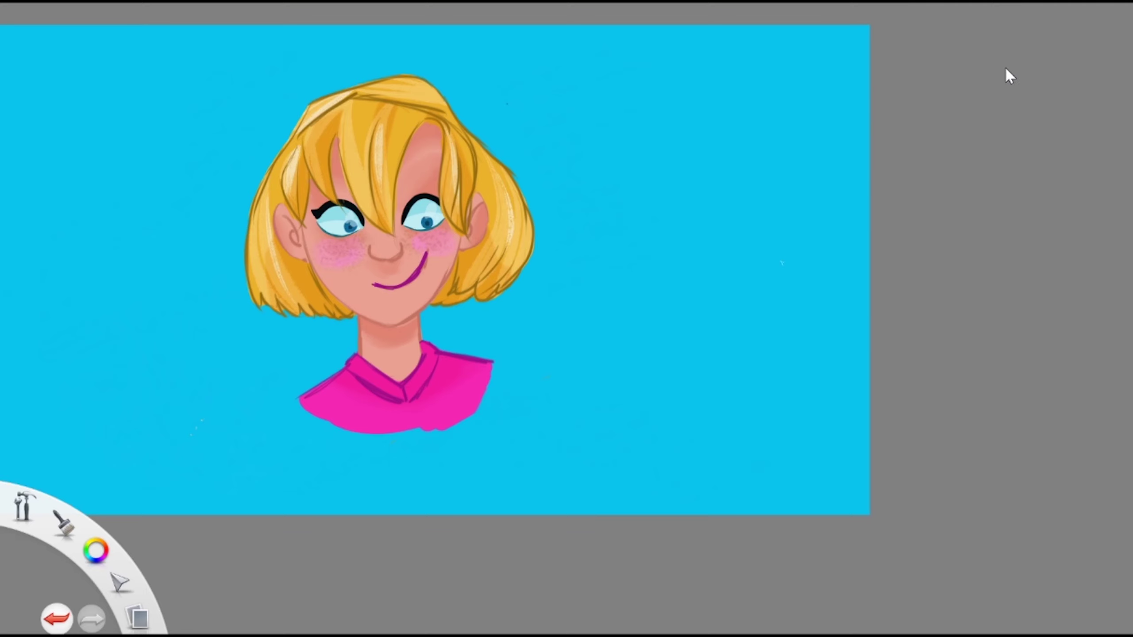
- Handwrite the note "listo" with a smiley on the blue background beside the portrait and erase it
drag(589, 243, 608, 272)
click(604, 251)
mouse_move(621, 253)
mouse_down()
mouse_move(613, 273)
mouse_move(628, 270)
mouse_up()
click(678, 230)
click(687, 228)
drag(621, 260, 702, 226)
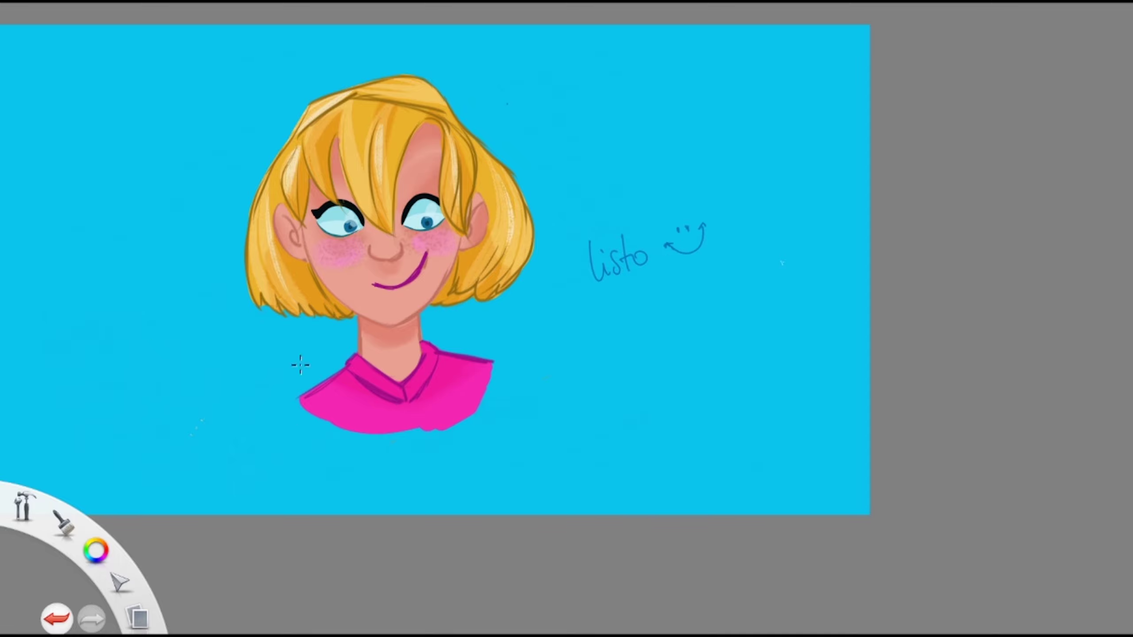
- Sign the drawing by hand in thin dark strokes on the blue background beside the shoulder
mouse_move(543, 303)
mouse_down()
mouse_move(575, 332)
mouse_move(525, 374)
mouse_up()
drag(521, 355, 633, 308)
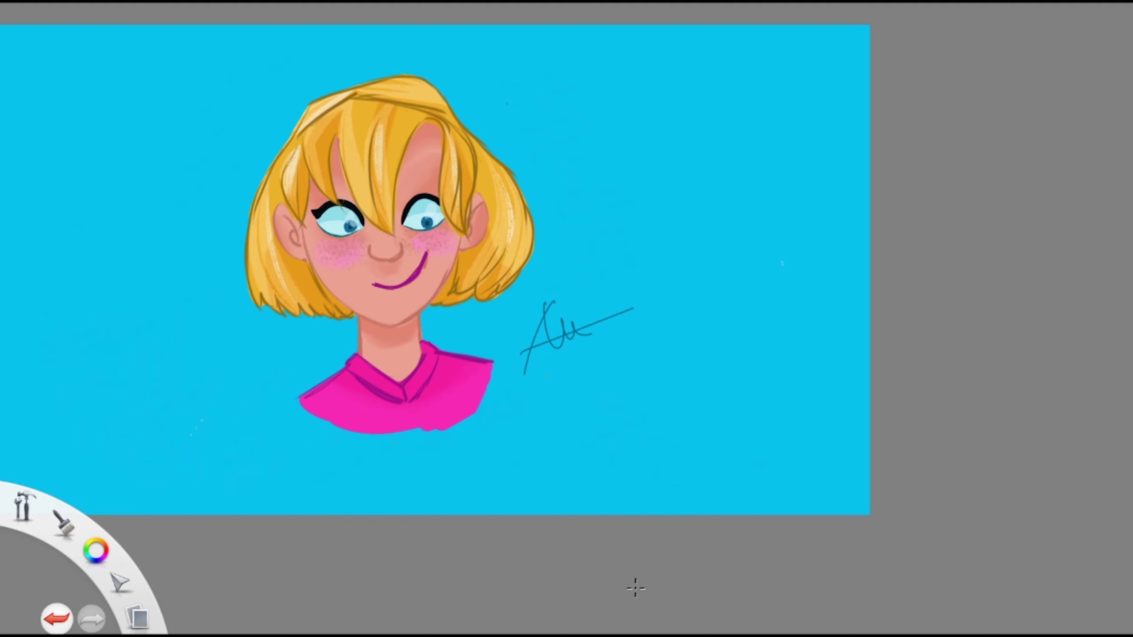